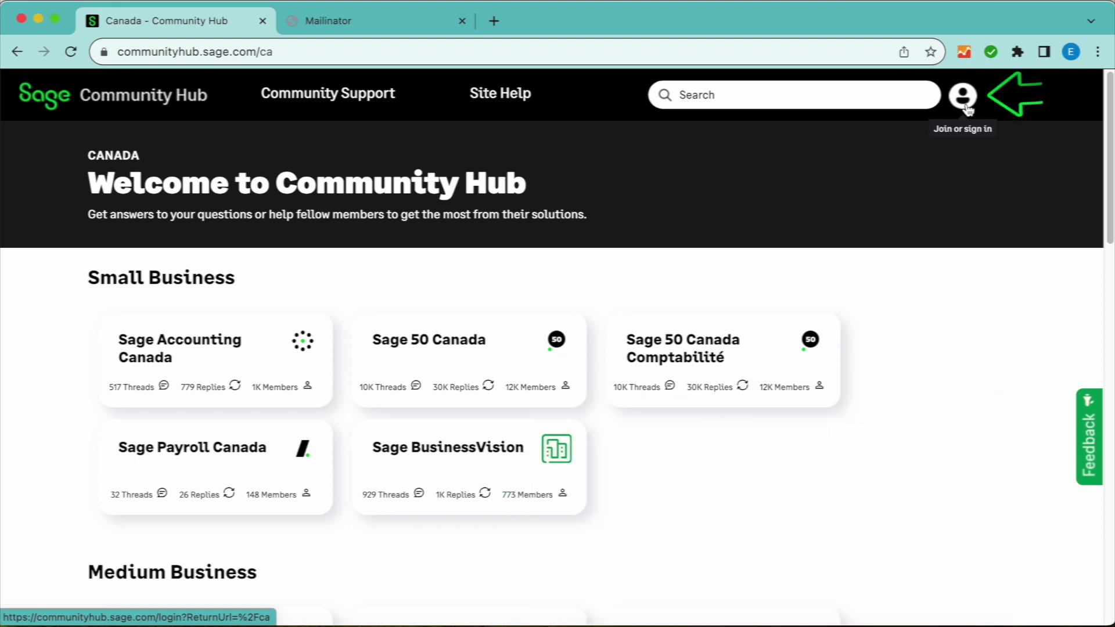
Log in to Community Hub using the saved member e-mail and the account password
{"action": "left_click", "coordinate": [965, 107]}
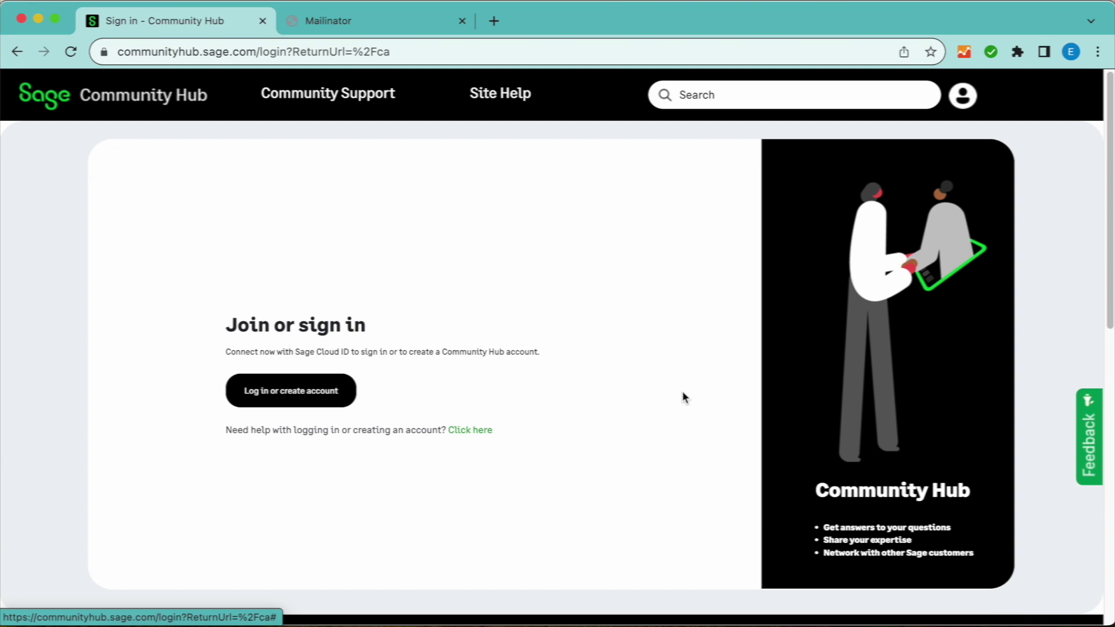
{"action": "left_click", "coordinate": [270, 392]}
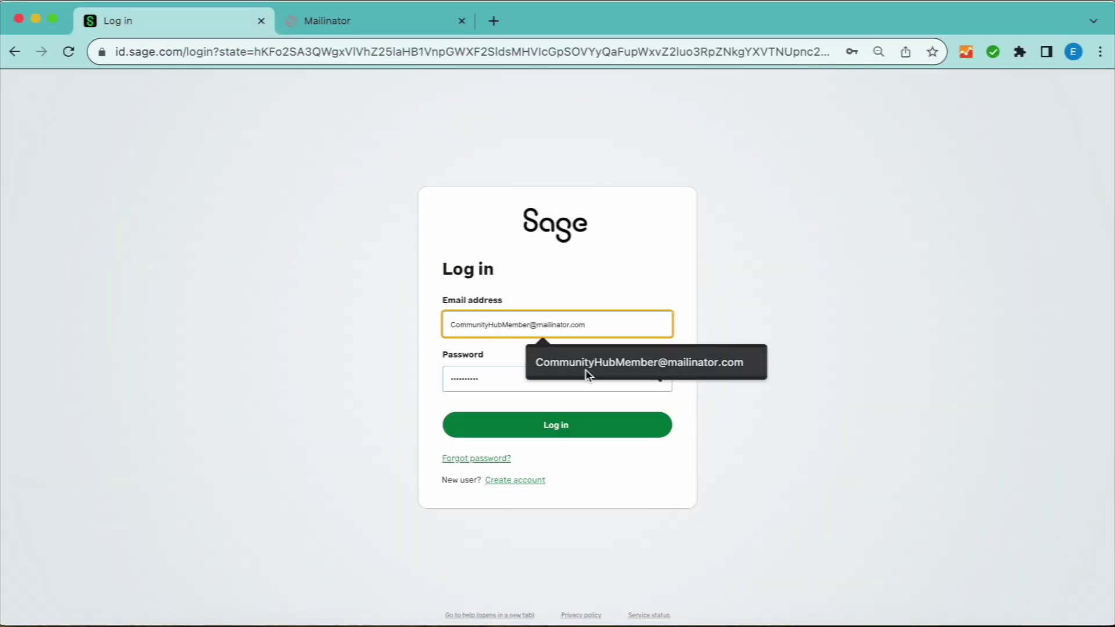
{"action": "left_click", "coordinate": [582, 366]}
{"action": "key", "text": "Tab"}
{"action": "type", "text": "********"}
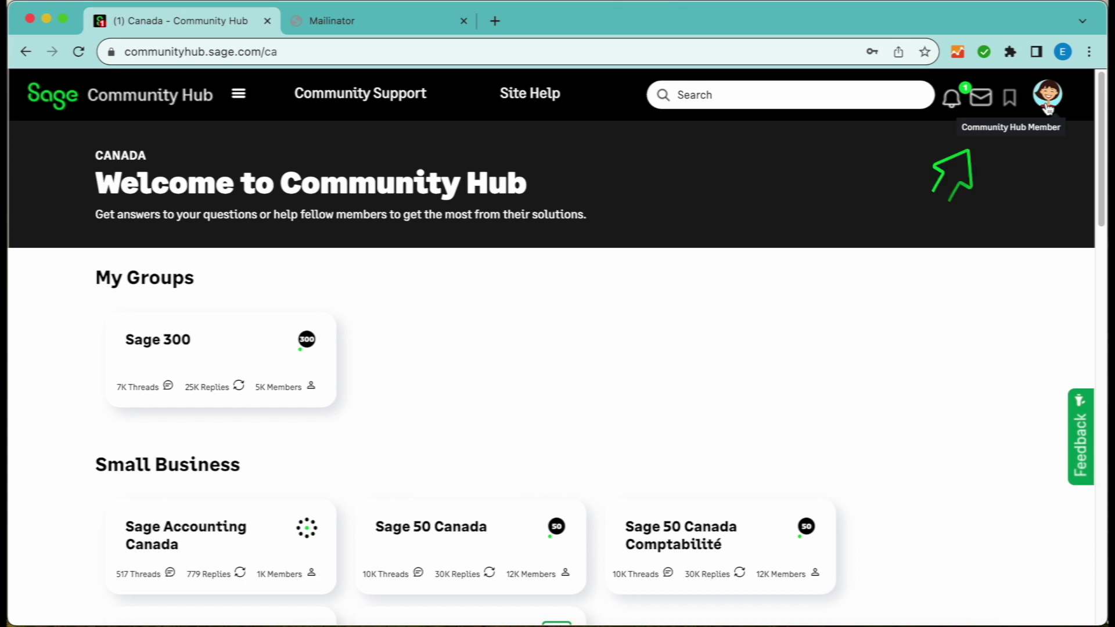
{"action": "left_click", "coordinate": [1048, 106]}
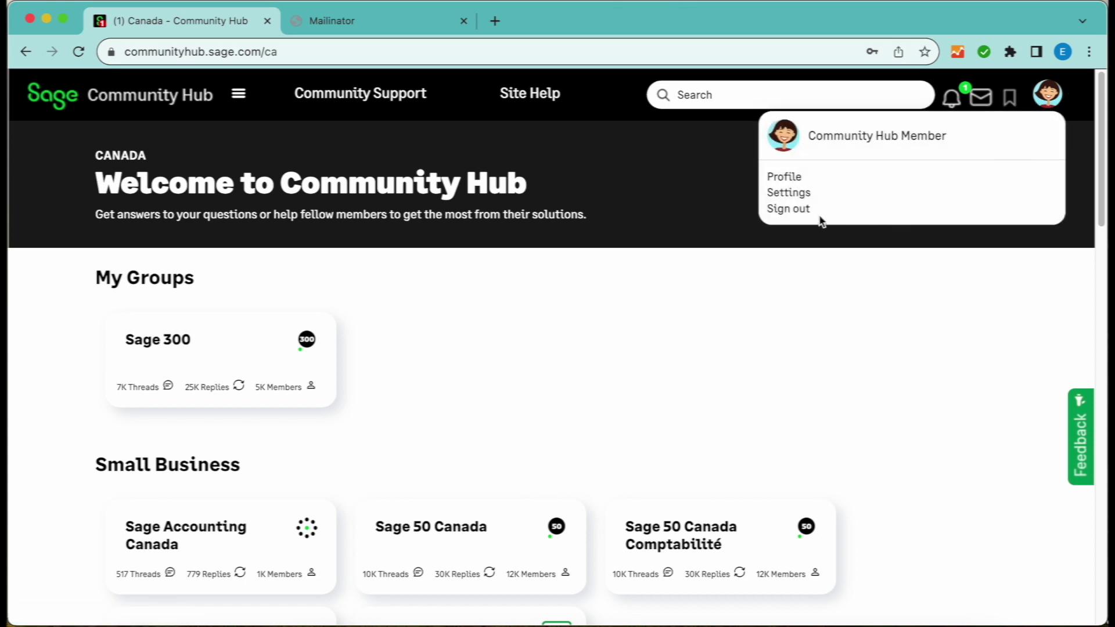
{"action": "left_click", "coordinate": [782, 181]}
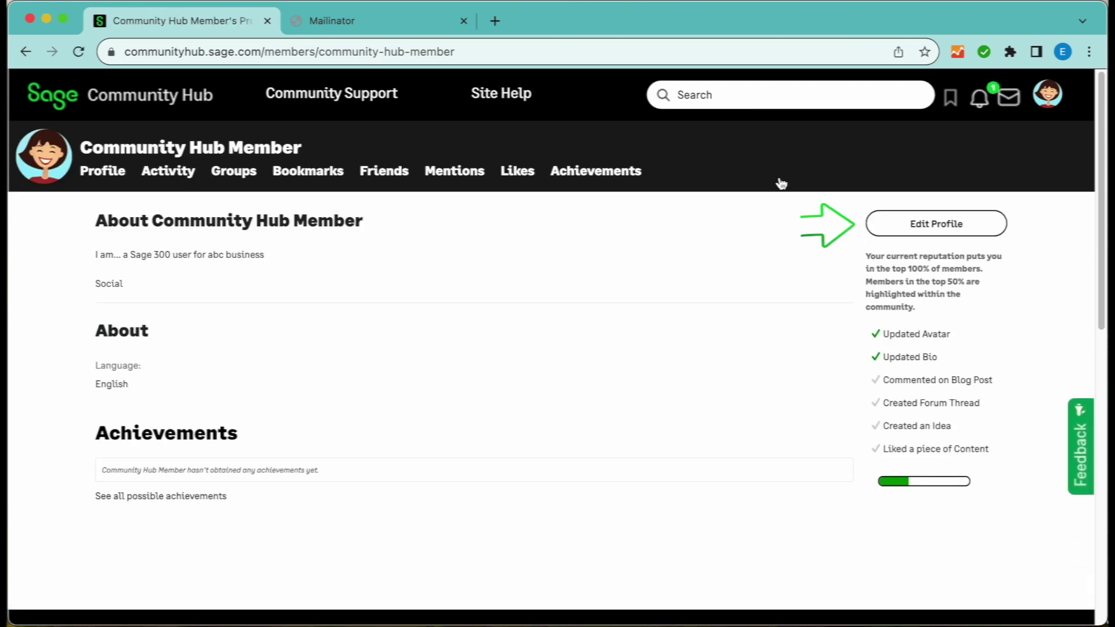
{"action": "left_click", "coordinate": [911, 228]}
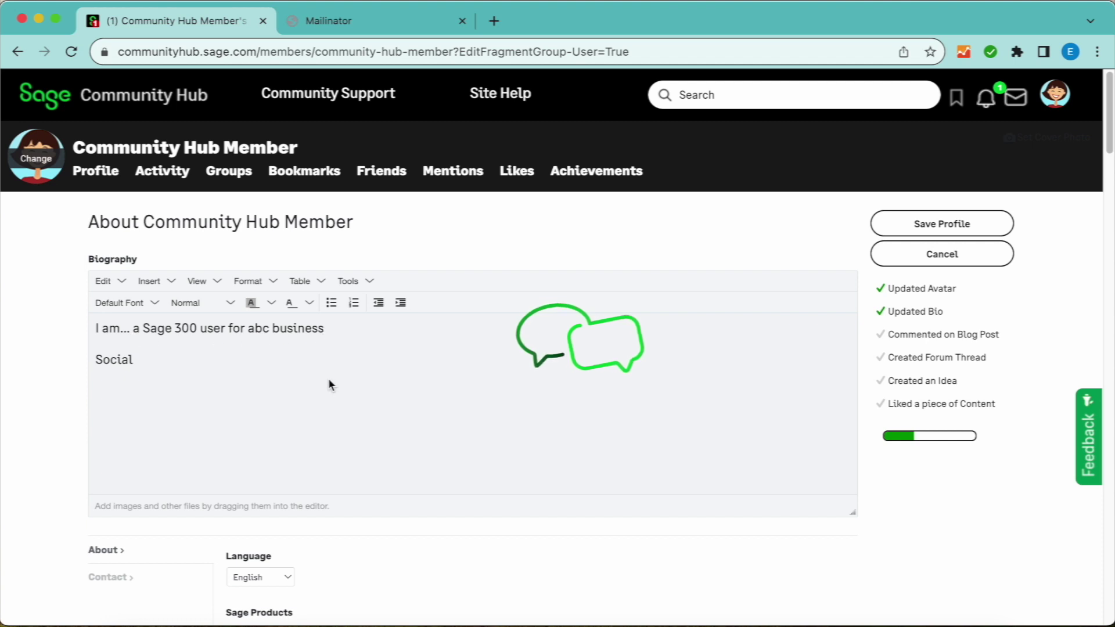
{"action": "left_click", "coordinate": [144, 373]}
{"action": "type", "text": ":"}
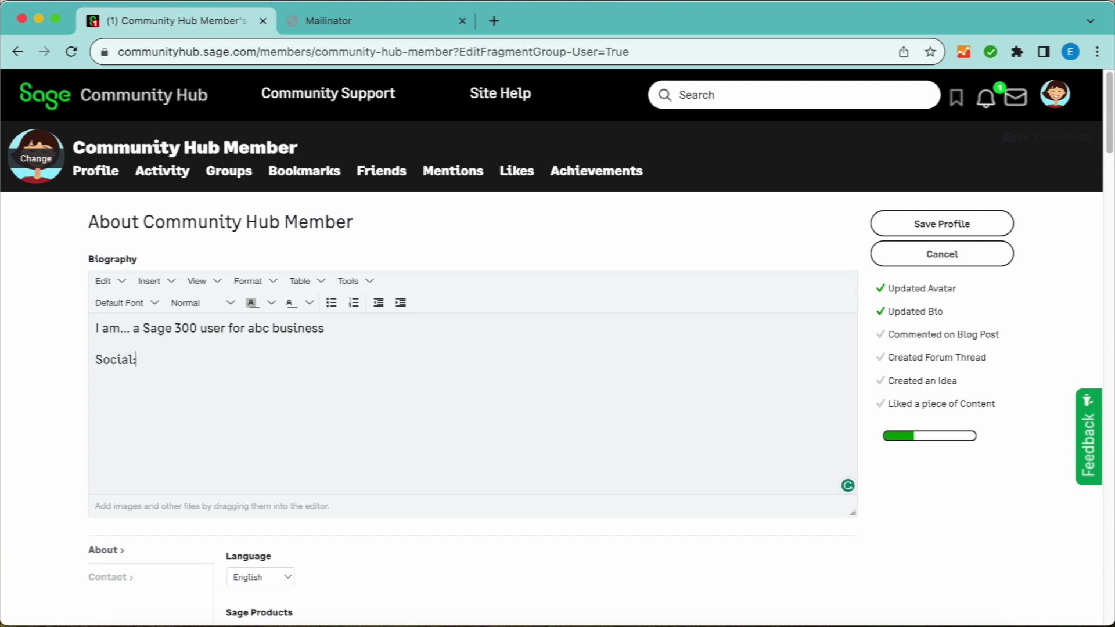
{"action": "key", "text": "Return"}
{"action": "type", "text": "- @handle"}
Leave the avatar unchanged, keep English as profile language, and save the profile
{"action": "left_click", "coordinate": [39, 162]}
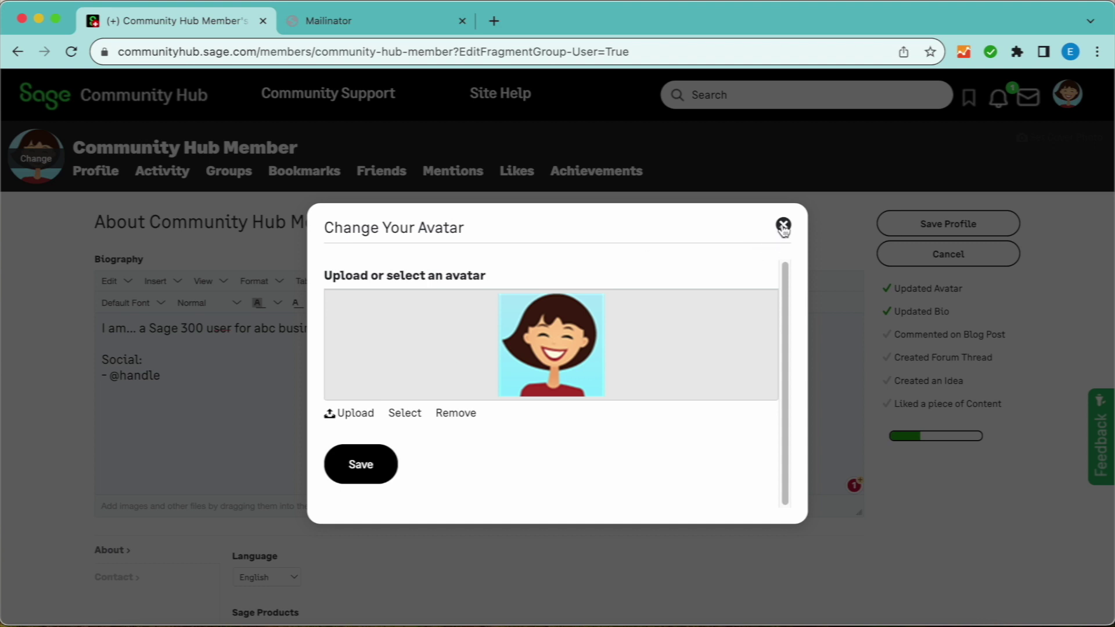
{"action": "left_click", "coordinate": [784, 227]}
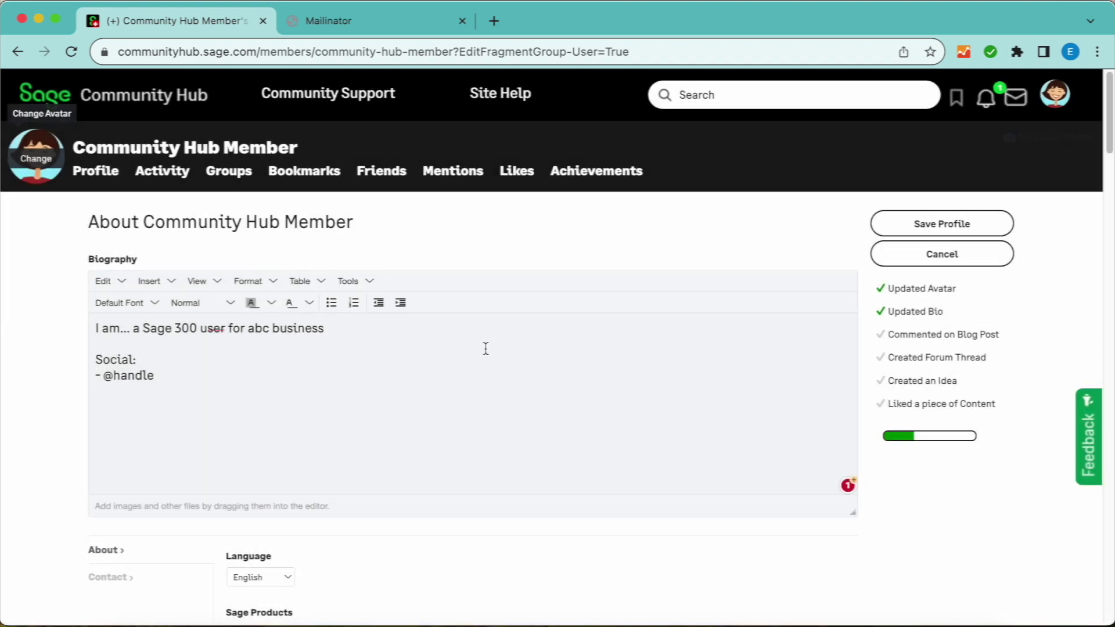
{"action": "scroll", "coordinate": [486, 348], "scroll_direction": "down", "scroll_amount": 5}
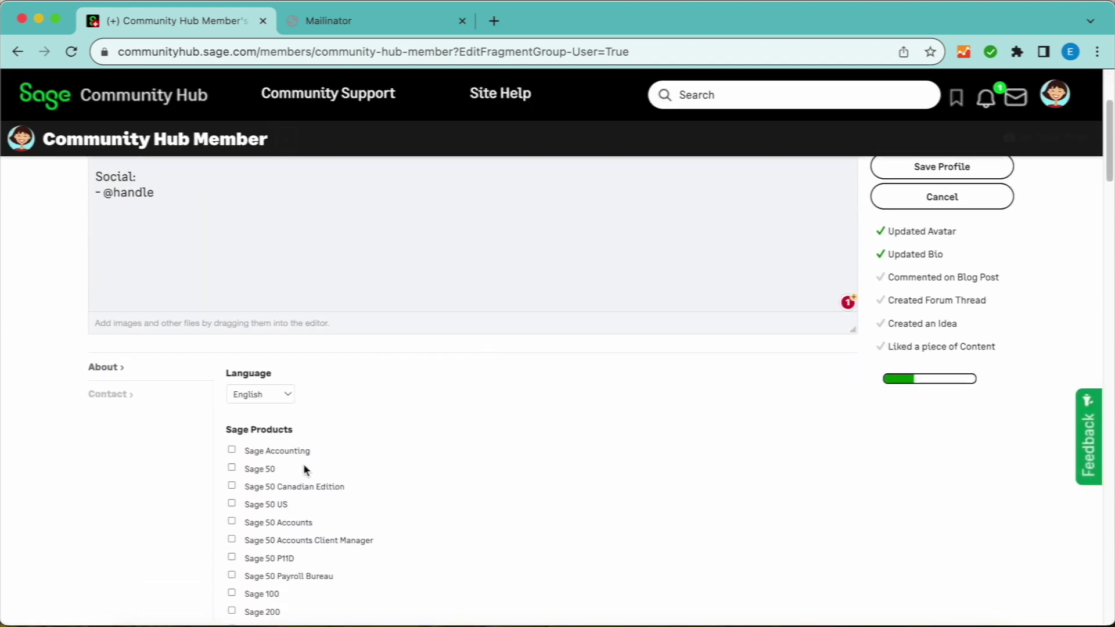
{"action": "left_click", "coordinate": [291, 401]}
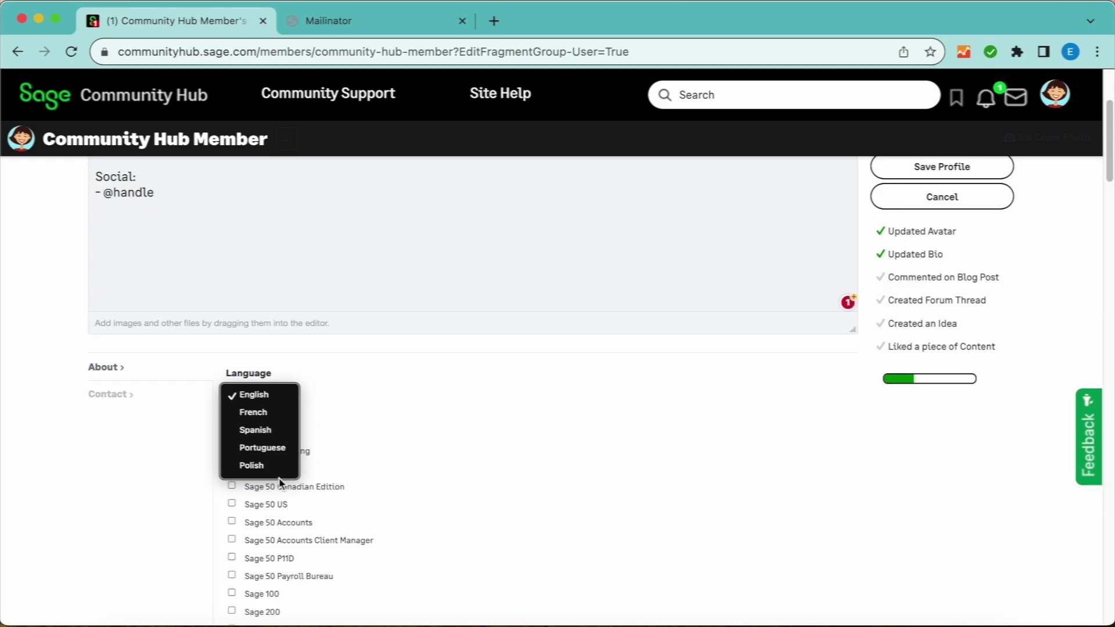
{"action": "left_click", "coordinate": [708, 568]}
{"action": "scroll", "coordinate": [707, 522], "scroll_direction": "up", "scroll_amount": 5}
{"action": "left_click", "coordinate": [941, 225]}
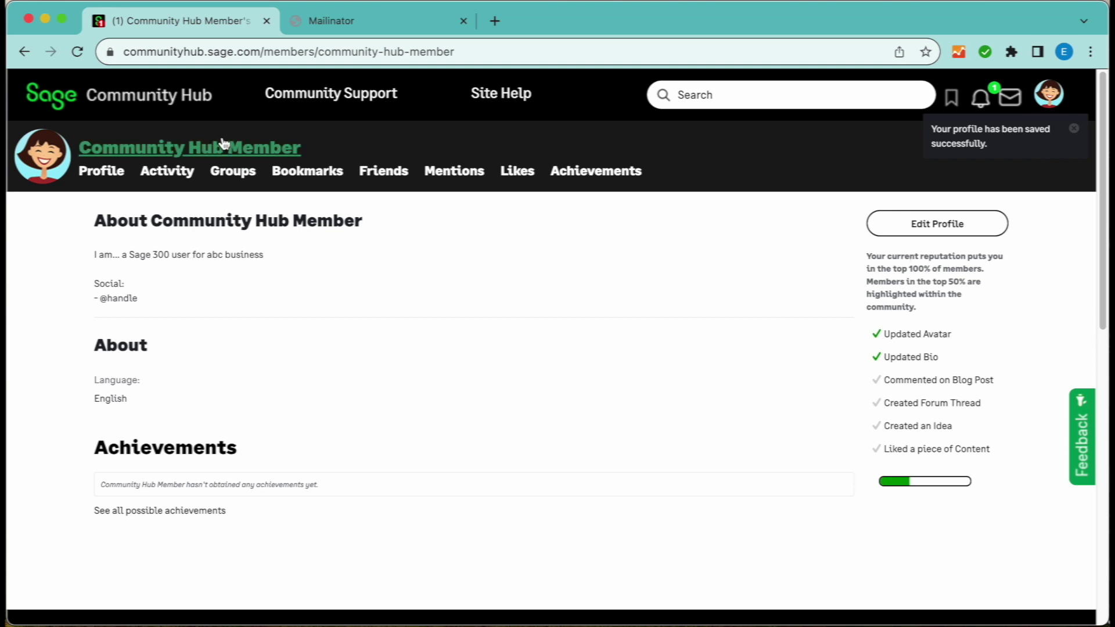
From the home page footer, set the Region selector to United States
{"action": "left_click", "coordinate": [157, 104]}
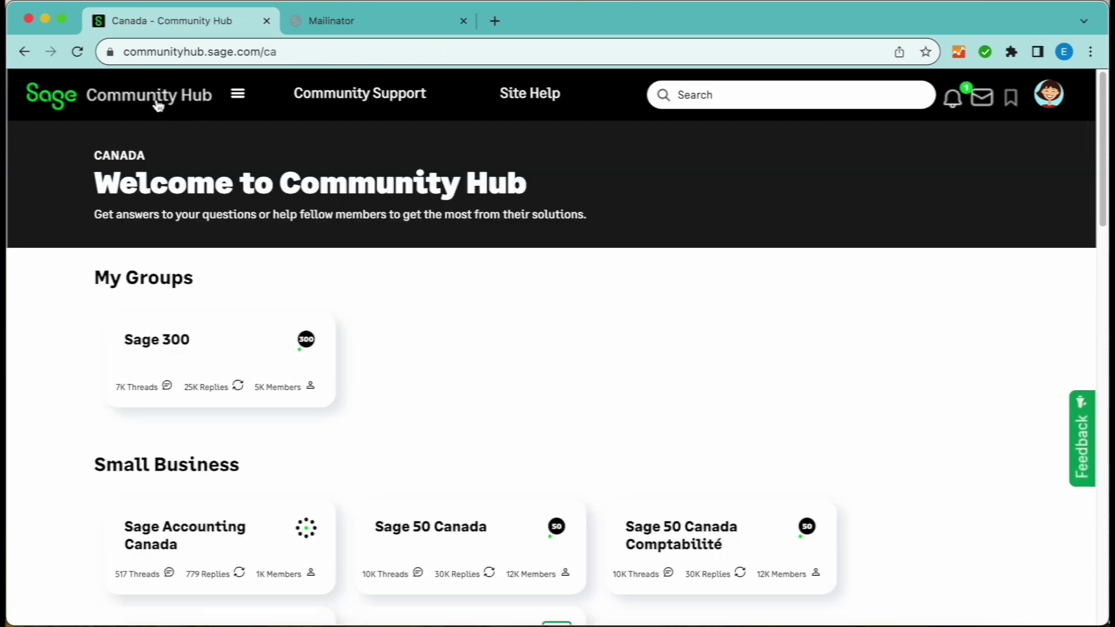
{"action": "scroll", "coordinate": [488, 408], "scroll_direction": "down", "scroll_amount": 1}
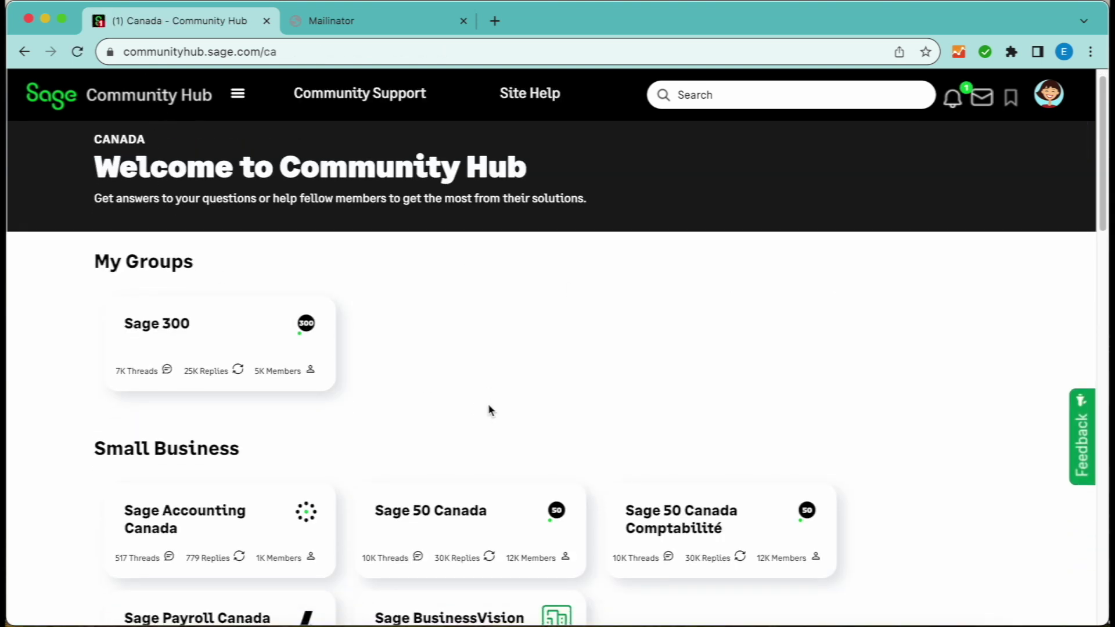
{"action": "scroll", "coordinate": [488, 407], "scroll_direction": "up", "scroll_amount": 1}
{"action": "scroll", "coordinate": [257, 325], "scroll_direction": "down", "scroll_amount": 7}
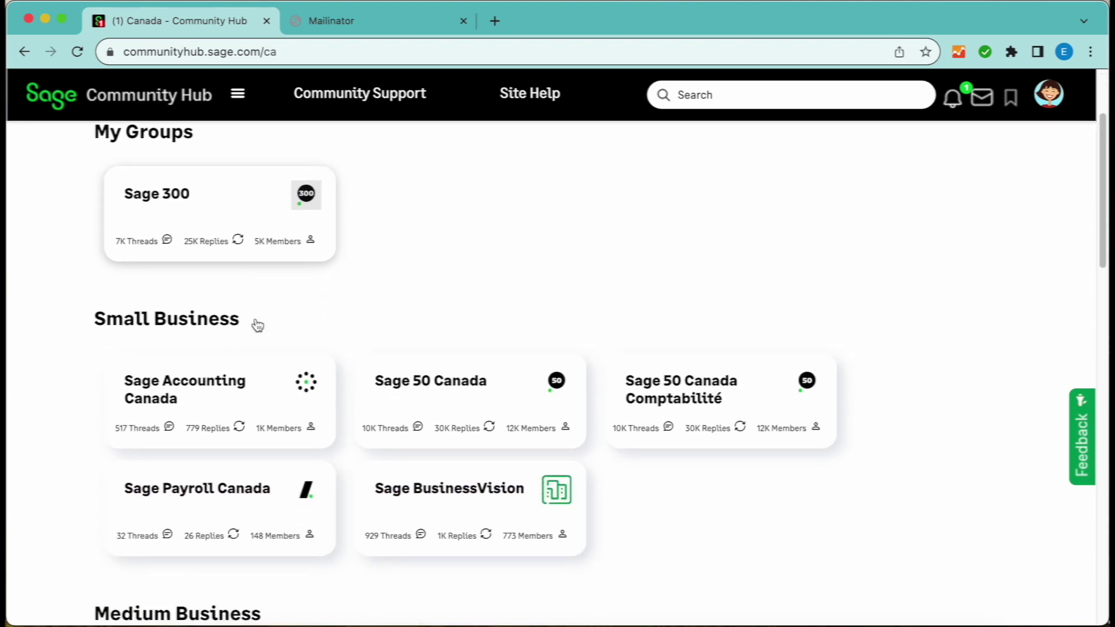
{"action": "scroll", "coordinate": [257, 325], "scroll_direction": "down", "scroll_amount": 6}
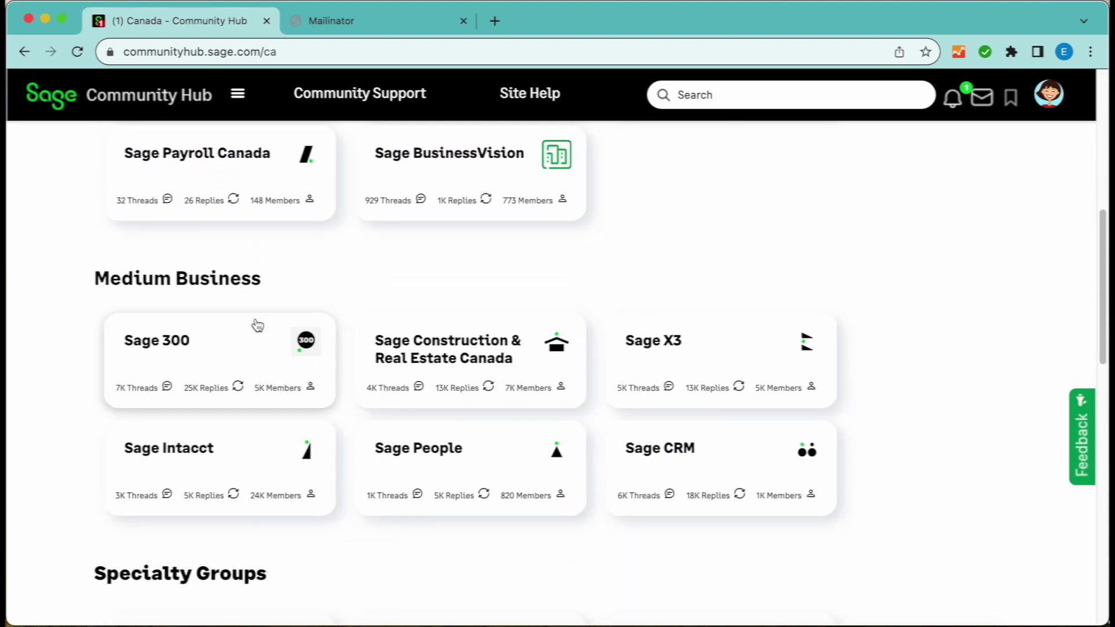
{"action": "scroll", "coordinate": [258, 326], "scroll_direction": "down", "scroll_amount": 4}
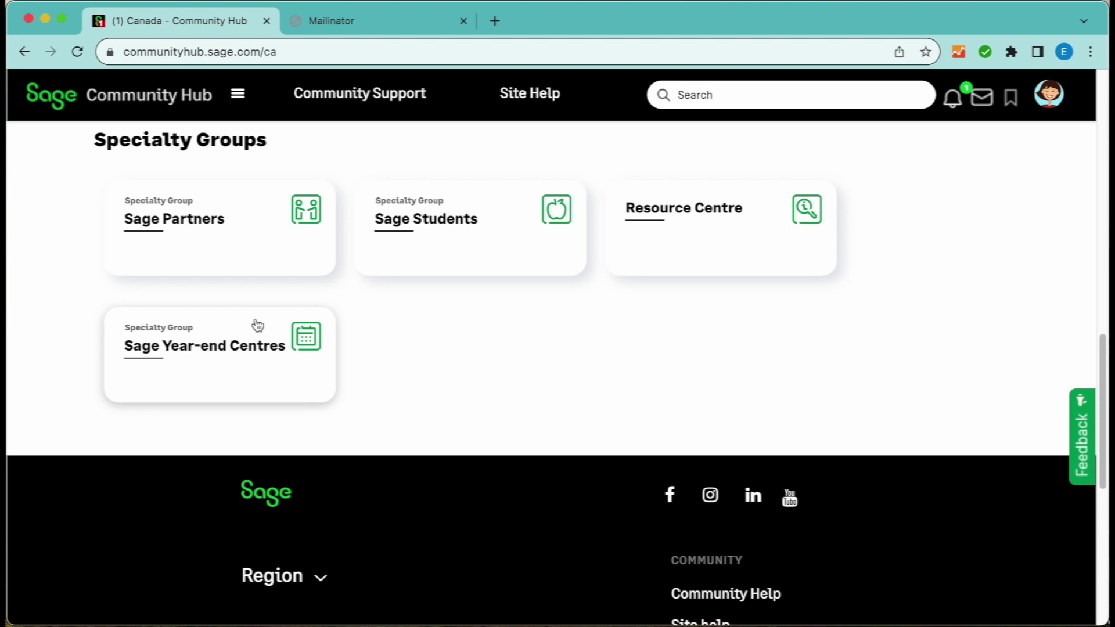
{"action": "left_click", "coordinate": [323, 525]}
{"action": "scroll", "coordinate": [323, 525], "scroll_direction": "down", "scroll_amount": 7}
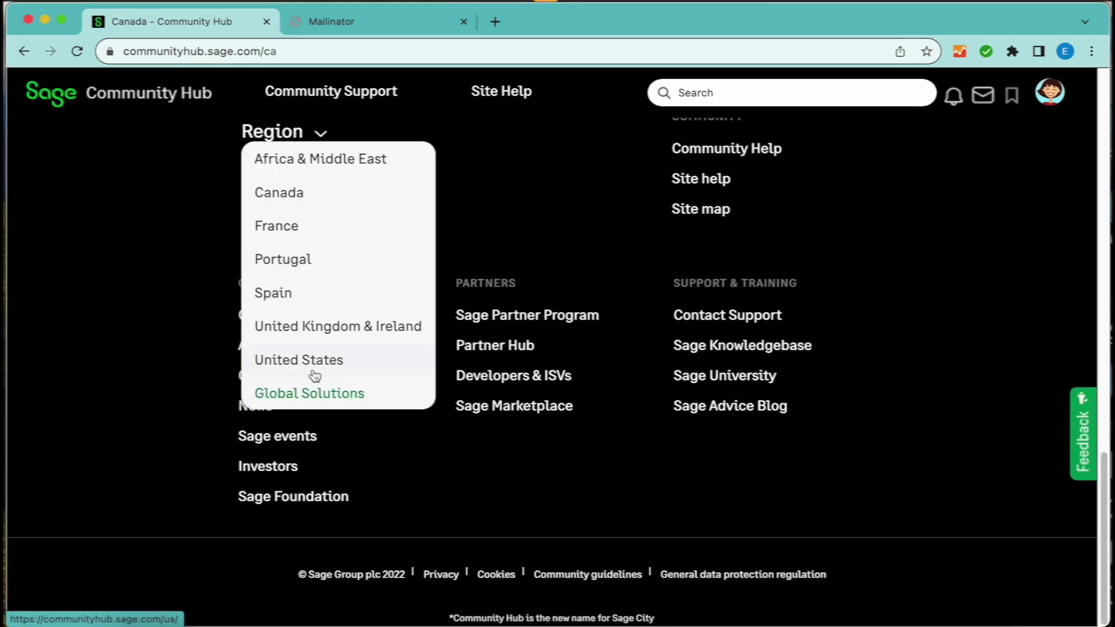
{"action": "left_click", "coordinate": [304, 361]}
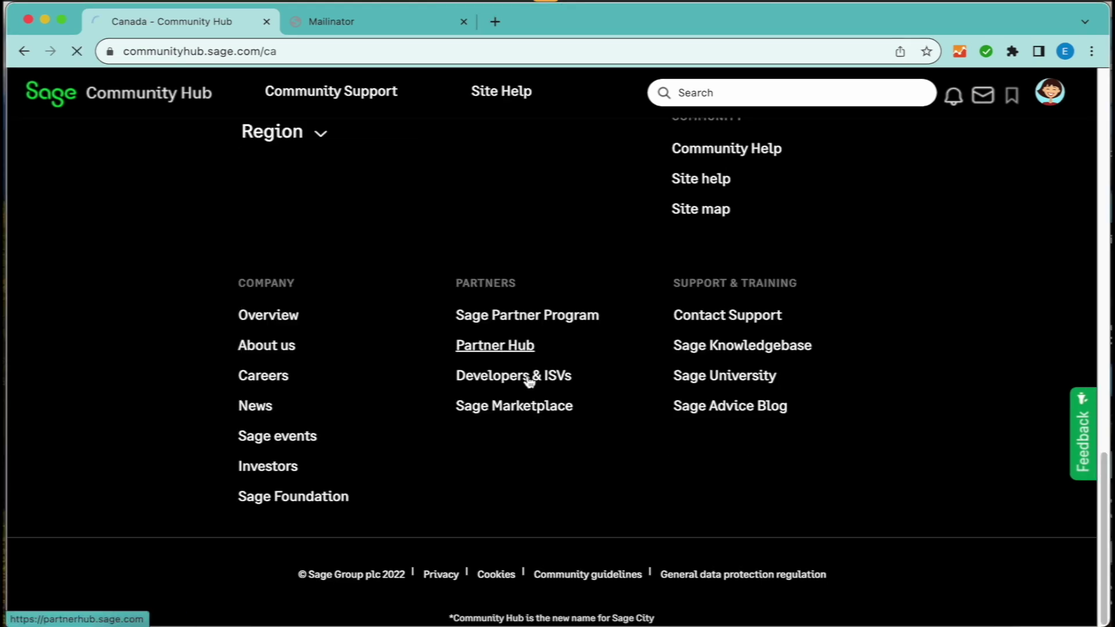
{"action": "scroll", "coordinate": [531, 394], "scroll_direction": "down", "scroll_amount": 4}
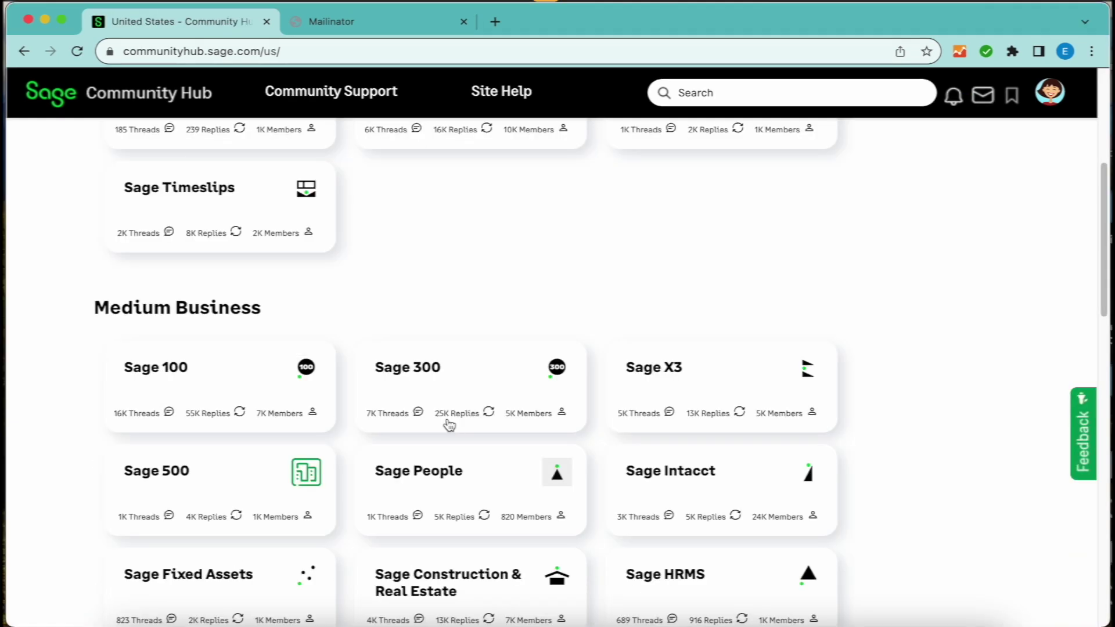
Open the United States Sage 300 group and join it
{"action": "left_click", "coordinate": [445, 382]}
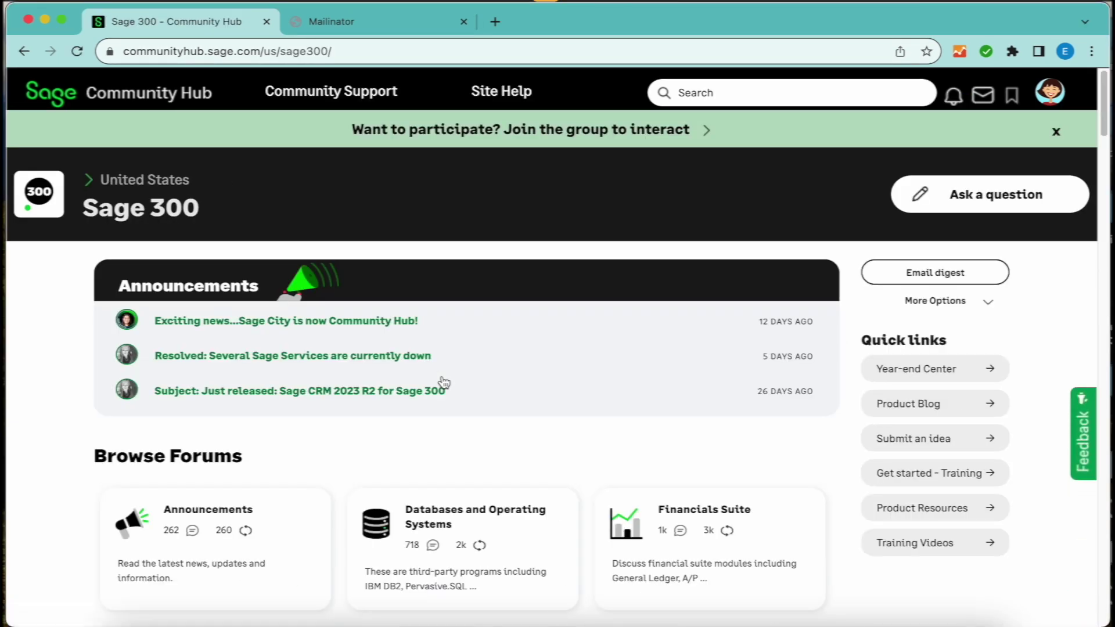
{"action": "left_click", "coordinate": [659, 135]}
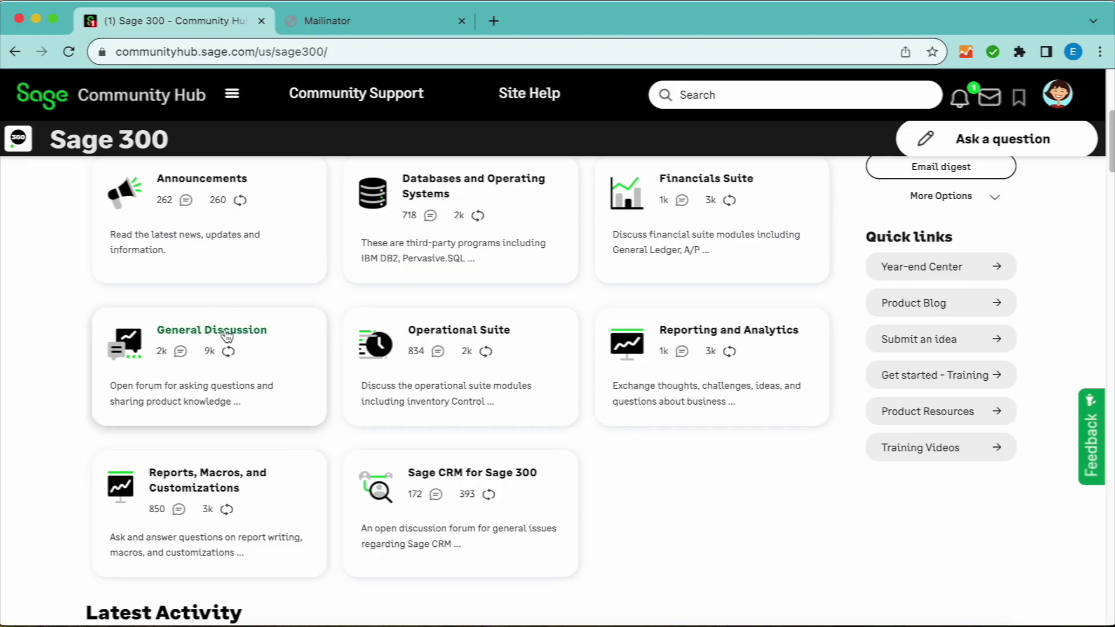
Start a General Discussion question with subject 'x', then abandon it for the forum
{"action": "left_click", "coordinate": [226, 333]}
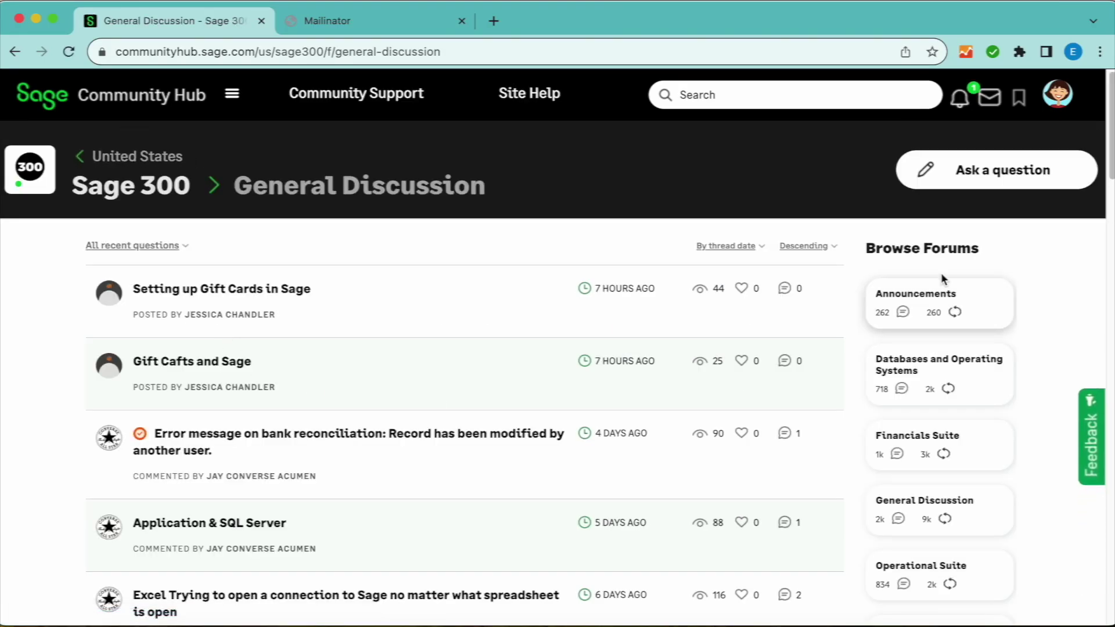
{"action": "left_click", "coordinate": [982, 174]}
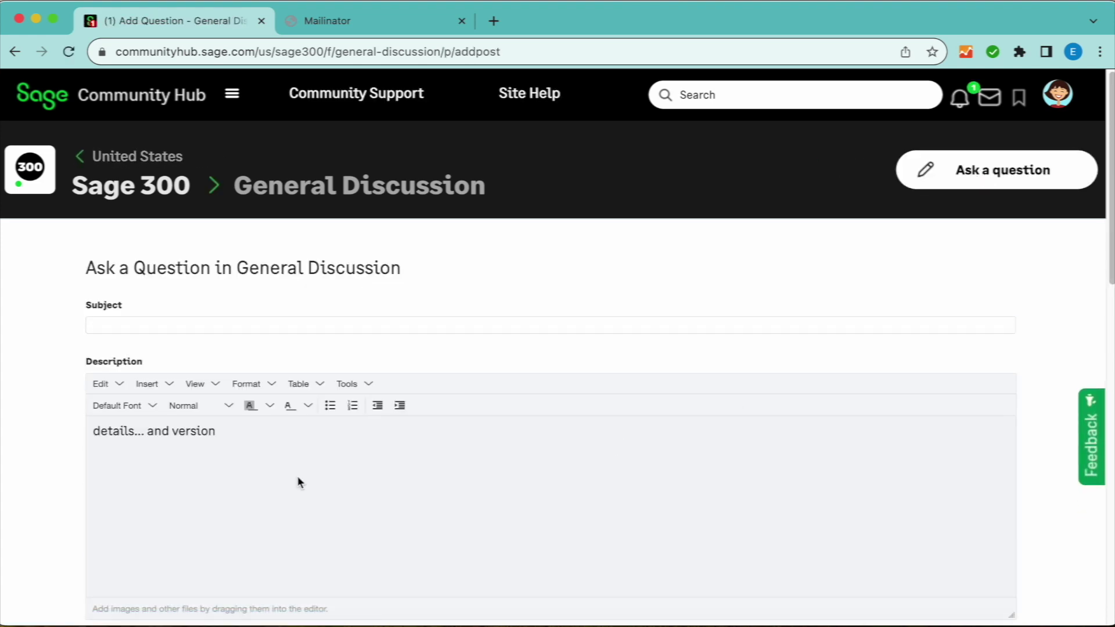
{"action": "left_click", "coordinate": [105, 326]}
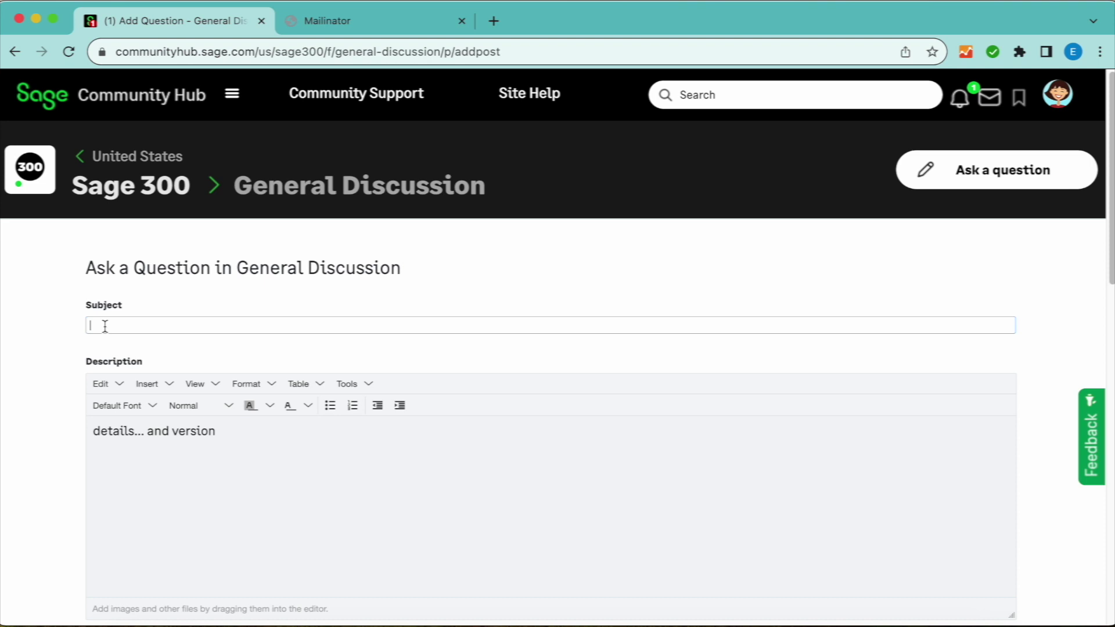
{"action": "type", "text": "x"}
{"action": "left_click", "coordinate": [184, 448]}
{"action": "scroll", "coordinate": [240, 438], "scroll_direction": "down", "scroll_amount": 5}
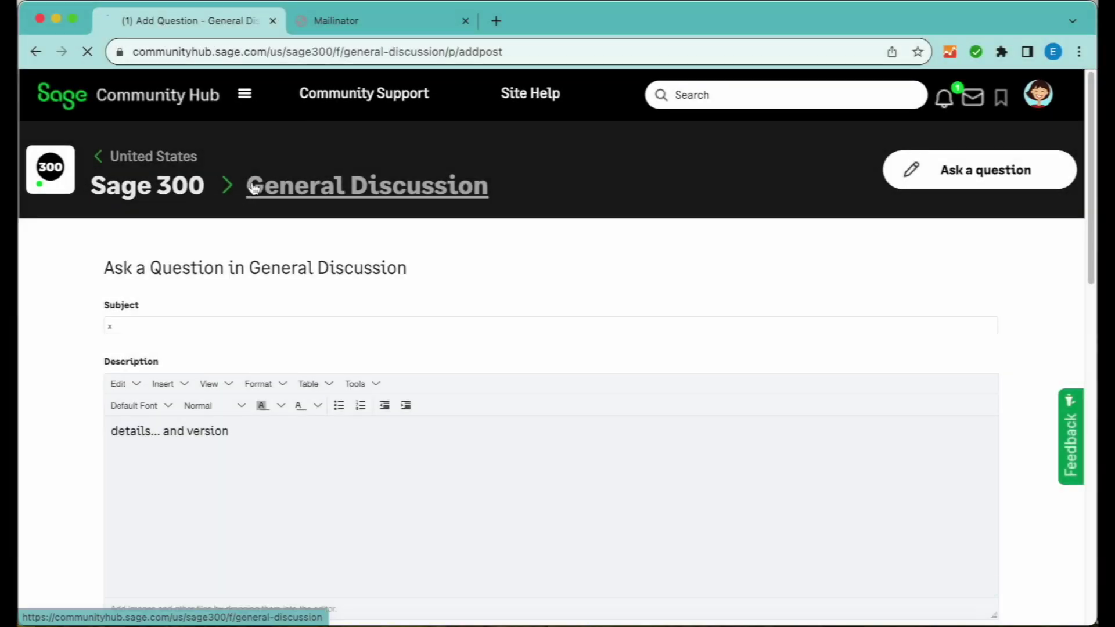
{"action": "left_click", "coordinate": [187, 434]}
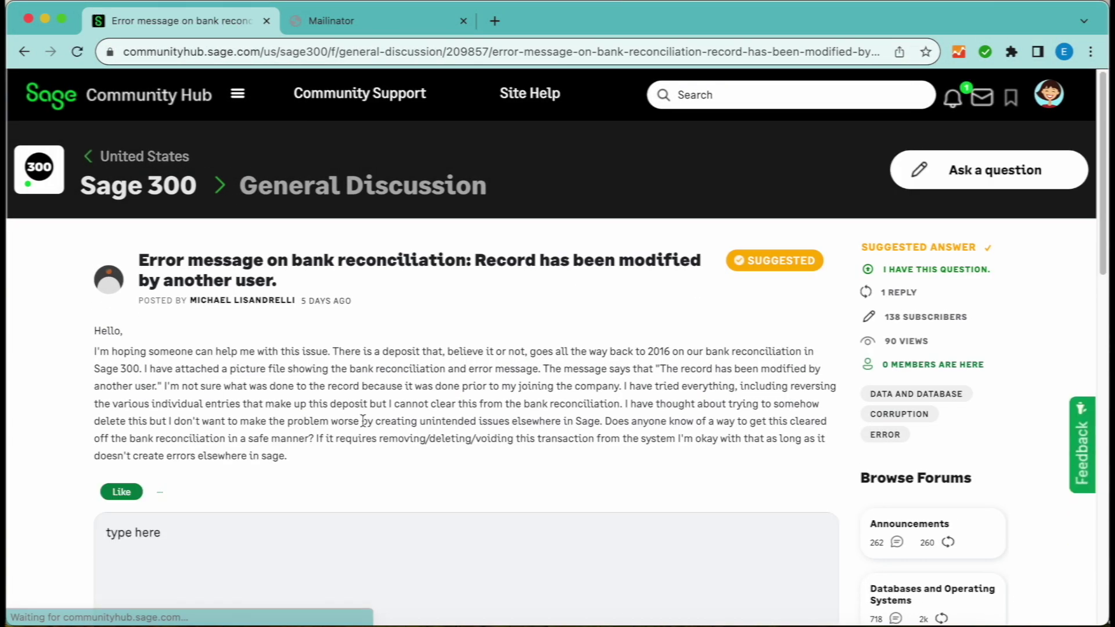
Draft a reply to the thread with the text 'type here...'
{"action": "scroll", "coordinate": [381, 448], "scroll_direction": "down", "scroll_amount": 1}
{"action": "scroll", "coordinate": [382, 449], "scroll_direction": "down", "scroll_amount": 1}
{"action": "left_click", "coordinate": [162, 460]}
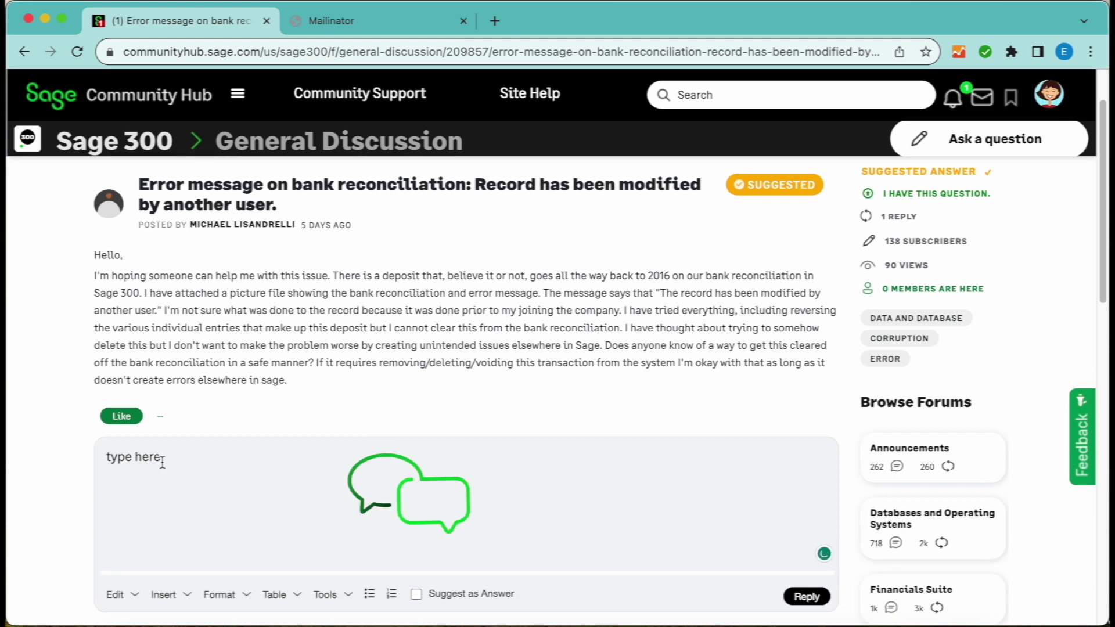
{"action": "type", "text": "type here.."}
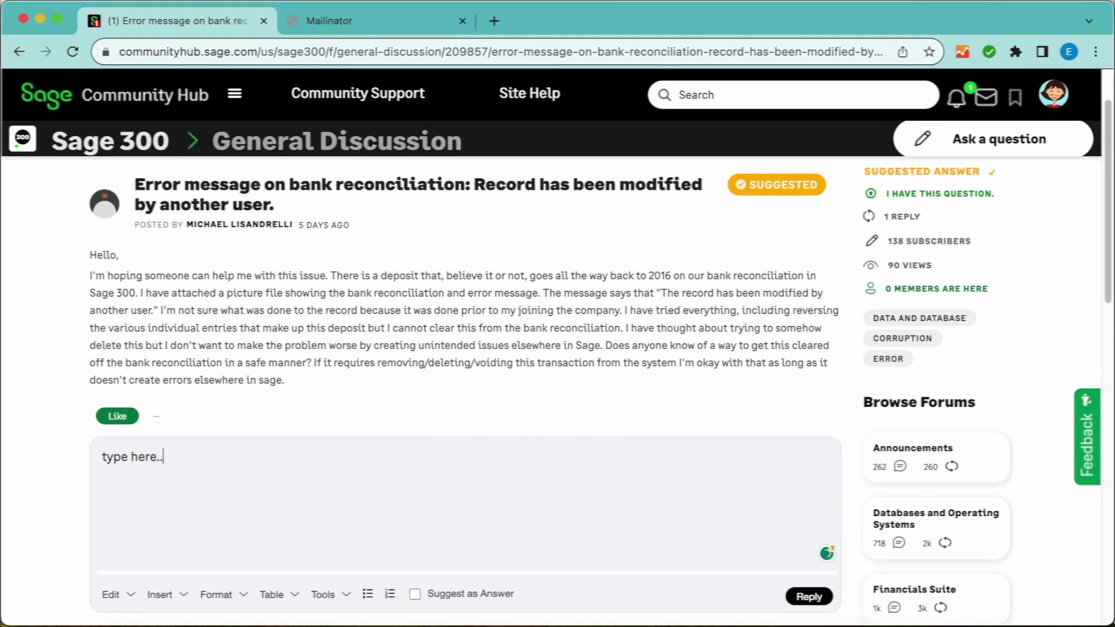
{"action": "type", "text": "."}
Open a reply box under the suggested answer in Top Replies
{"action": "scroll", "coordinate": [422, 480], "scroll_direction": "down", "scroll_amount": 1}
{"action": "scroll", "coordinate": [424, 486], "scroll_direction": "down", "scroll_amount": 2}
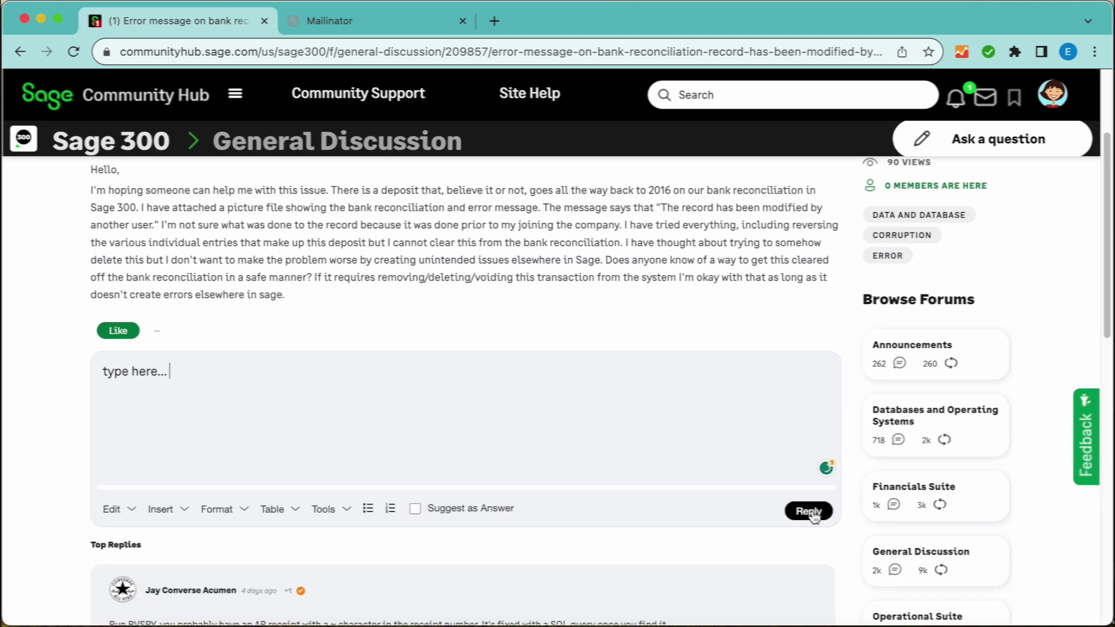
{"action": "scroll", "coordinate": [813, 514], "scroll_direction": "down", "scroll_amount": 4}
{"action": "scroll", "coordinate": [339, 502], "scroll_direction": "down", "scroll_amount": 5}
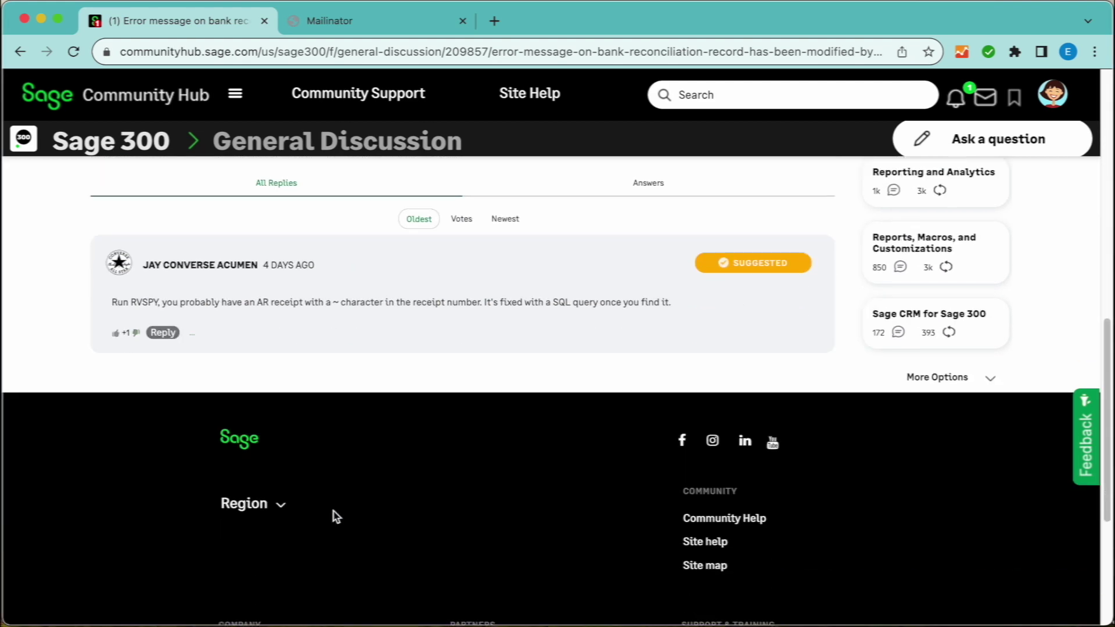
{"action": "scroll", "coordinate": [336, 516], "scroll_direction": "down", "scroll_amount": 2}
{"action": "left_click", "coordinate": [164, 288]}
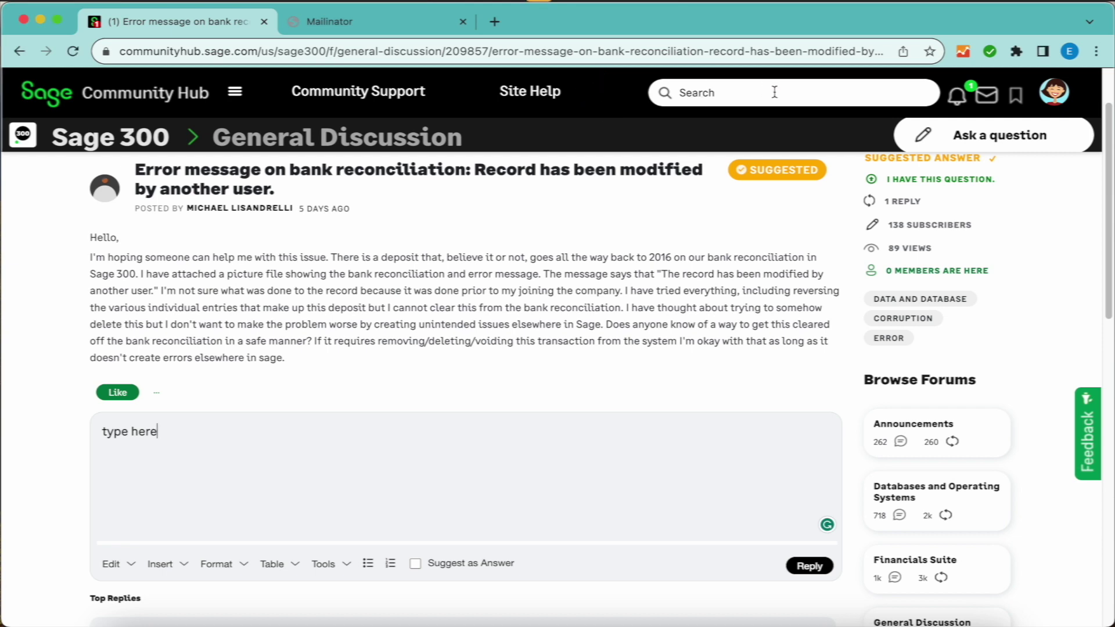
Search 'Payroll updates' with the Anywhere filter, then go to the Sage 300 Product Blog
{"action": "left_click", "coordinate": [735, 93]}
{"action": "type", "text": "Payroll updates"}
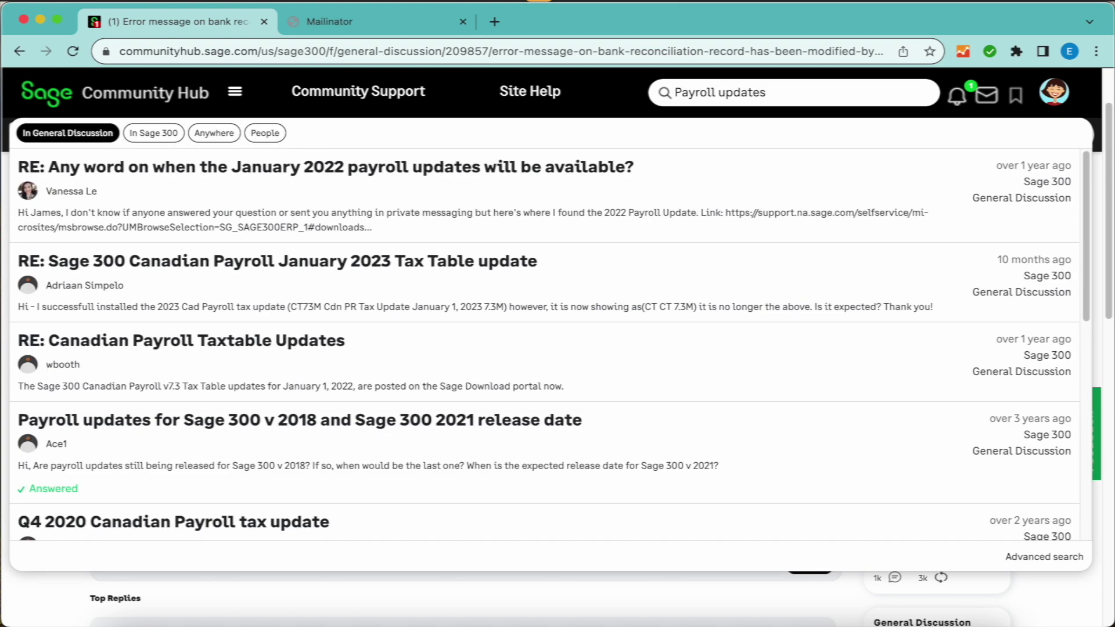
{"action": "left_click", "coordinate": [228, 135]}
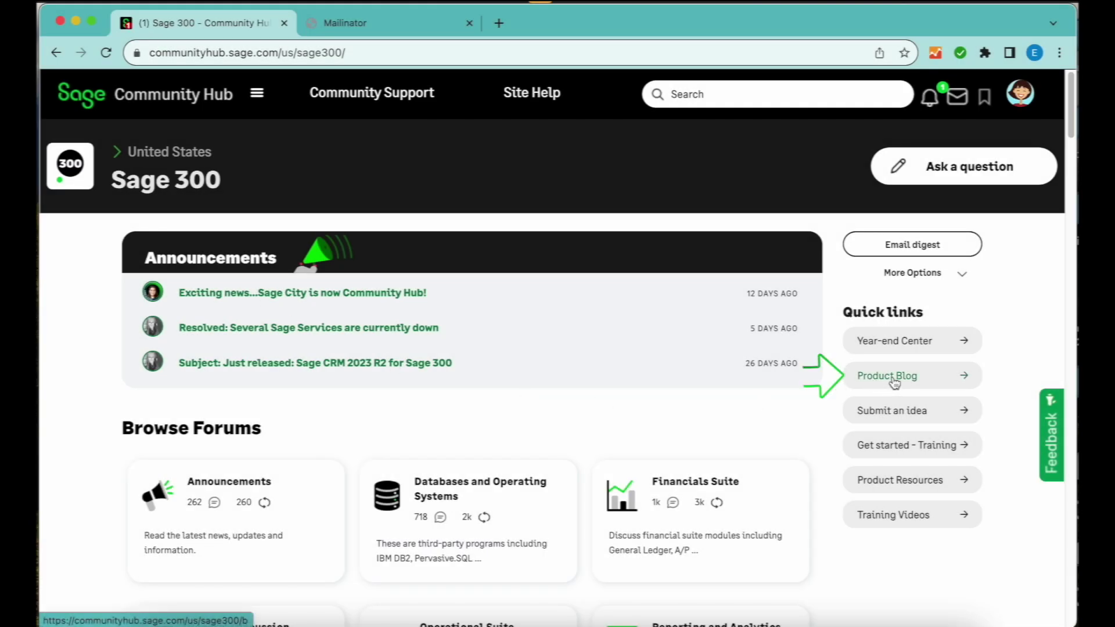
{"action": "left_click", "coordinate": [888, 376]}
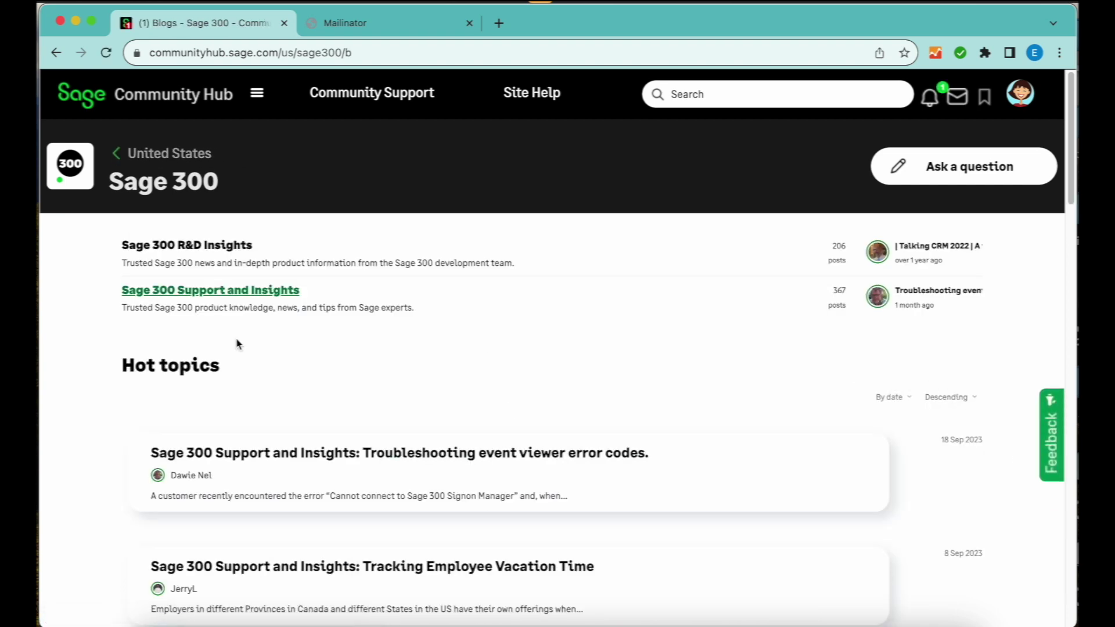
Enable forum notifications on the Sage 300 Announcements forum
{"action": "scroll", "coordinate": [281, 436], "scroll_direction": "down", "scroll_amount": 3}
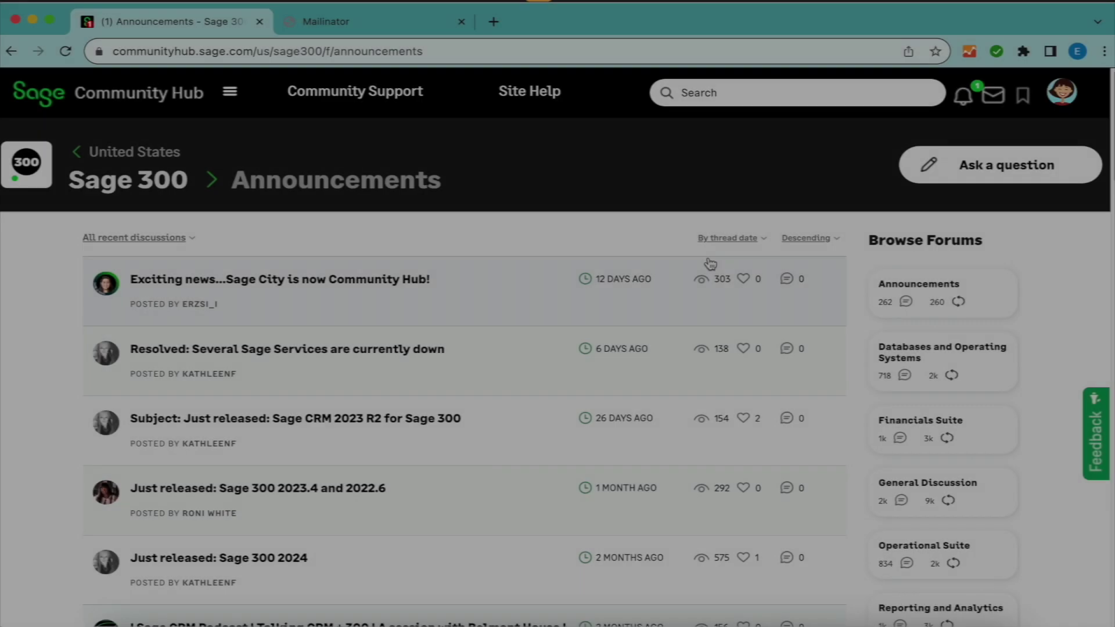
{"action": "scroll", "coordinate": [957, 323], "scroll_direction": "down", "scroll_amount": 3}
{"action": "scroll", "coordinate": [959, 327], "scroll_direction": "down", "scroll_amount": 7}
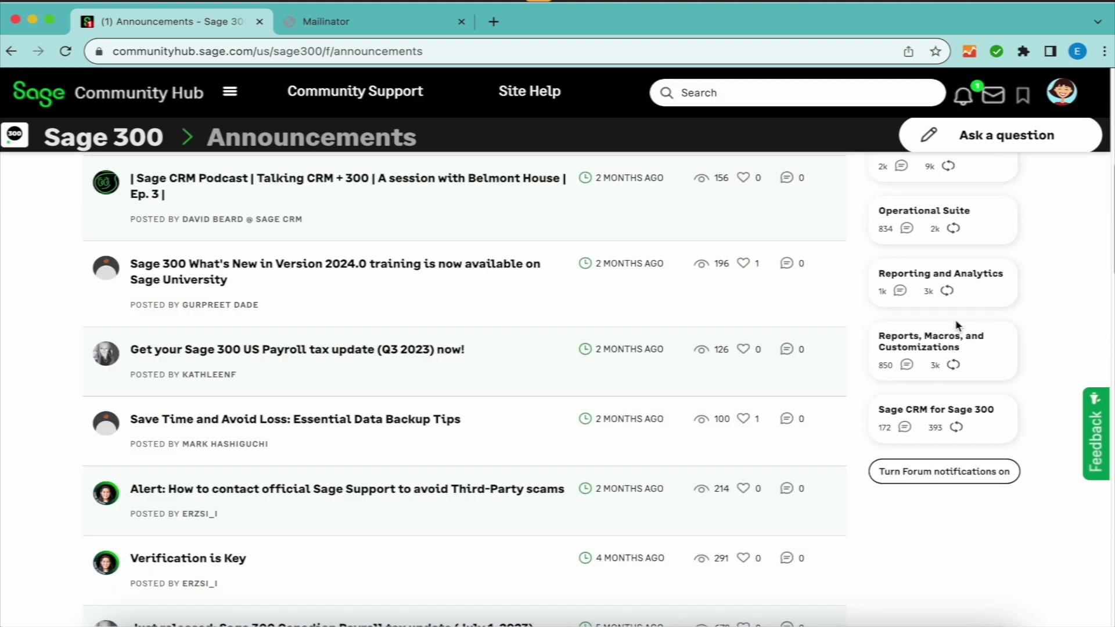
{"action": "left_click", "coordinate": [987, 481]}
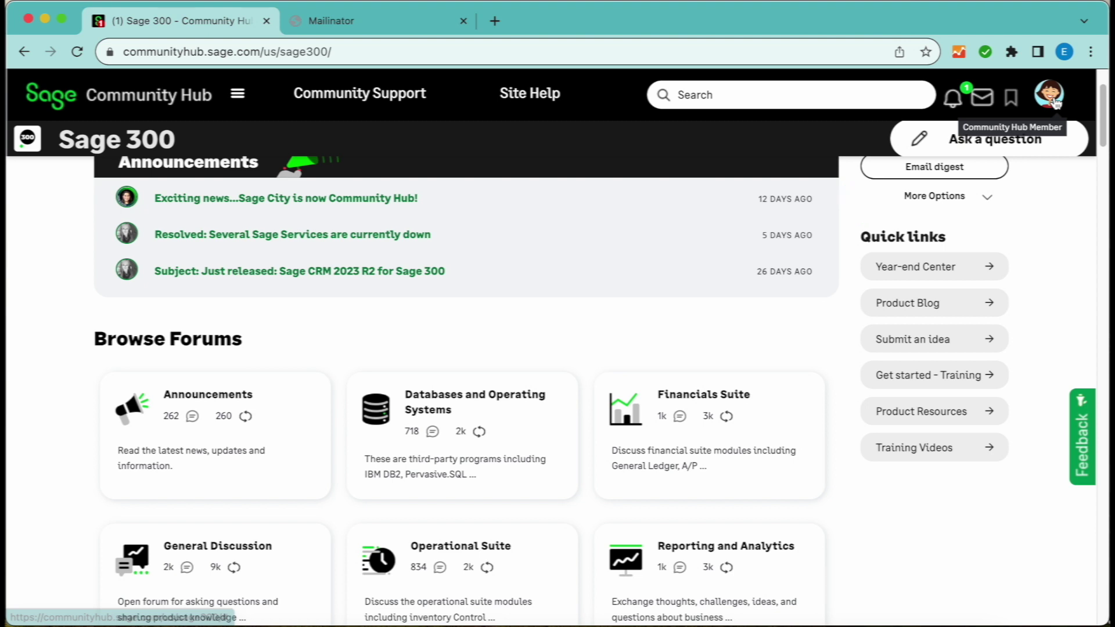
{"action": "left_click", "coordinate": [1056, 103]}
{"action": "left_click", "coordinate": [791, 190]}
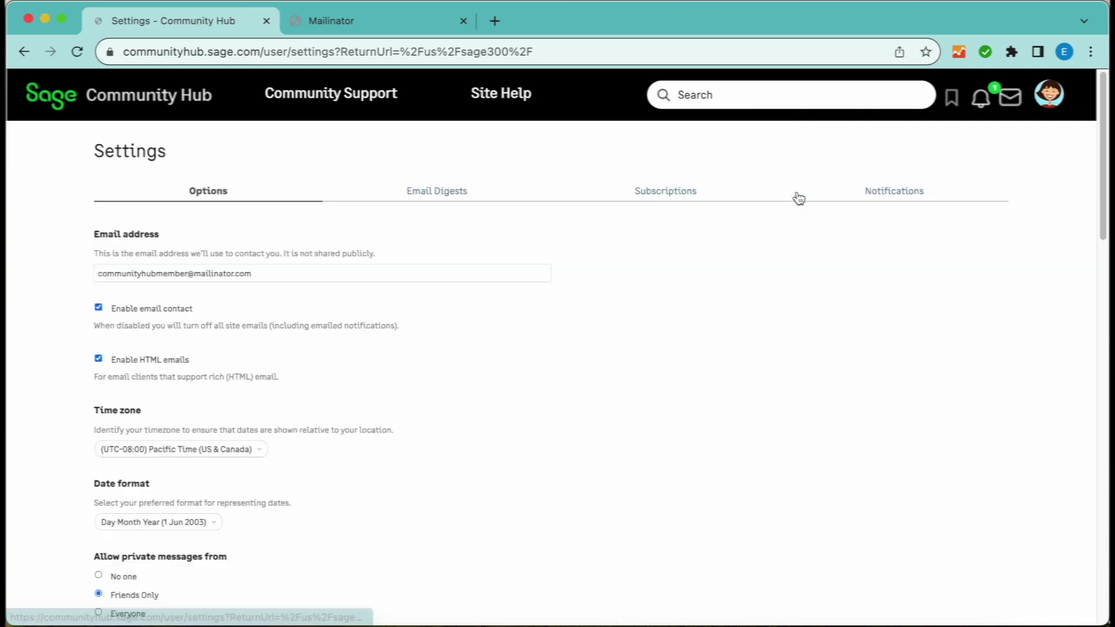
{"action": "left_click", "coordinate": [452, 197]}
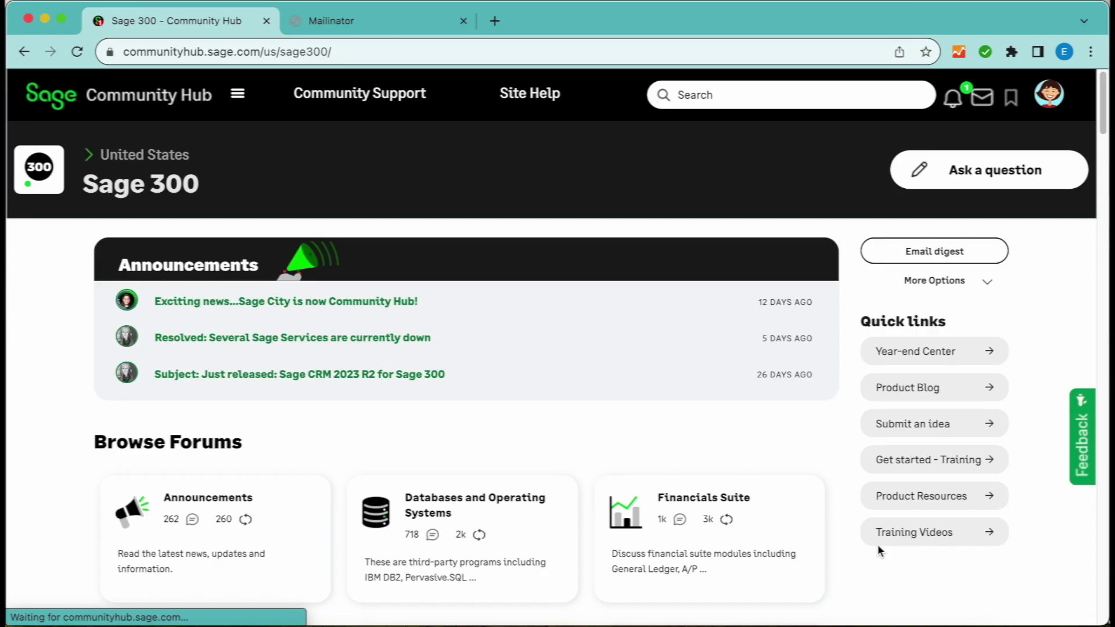
Open Sage 300 Product Resources and browse its support and learning cards zoomed out
{"action": "left_click", "coordinate": [922, 496]}
{"action": "scroll", "coordinate": [856, 463], "scroll_direction": "down", "scroll_amount": 2}
{"action": "scroll", "coordinate": [857, 466], "scroll_direction": "down", "scroll_amount": 3}
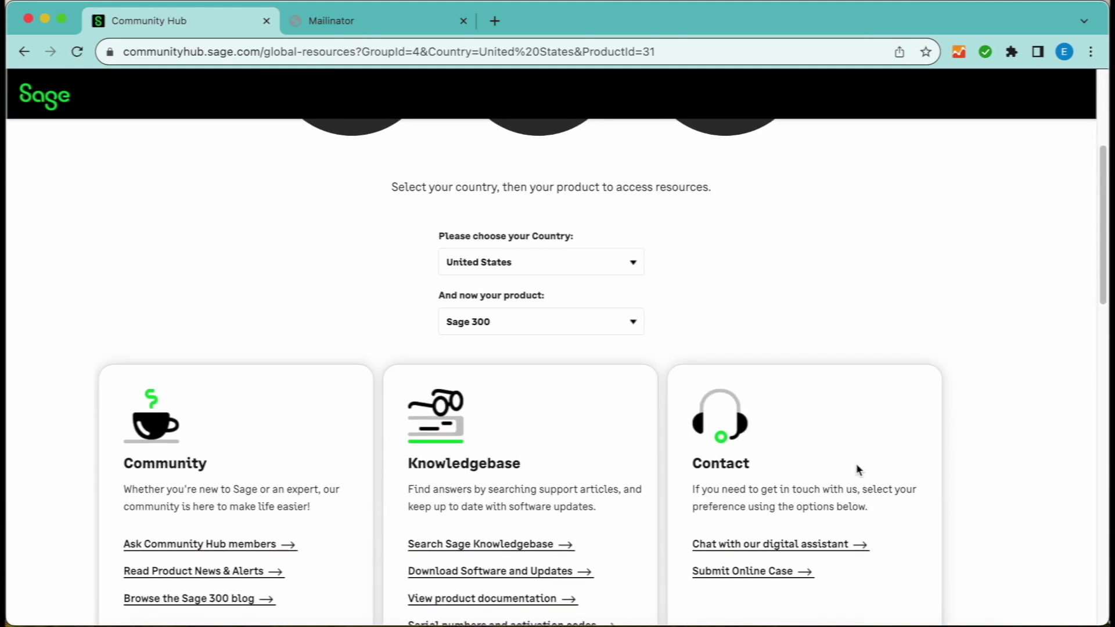
{"action": "key", "text": "super+minus"}
{"action": "key", "text": "super+minus"}
{"action": "key", "text": "super+minus"}
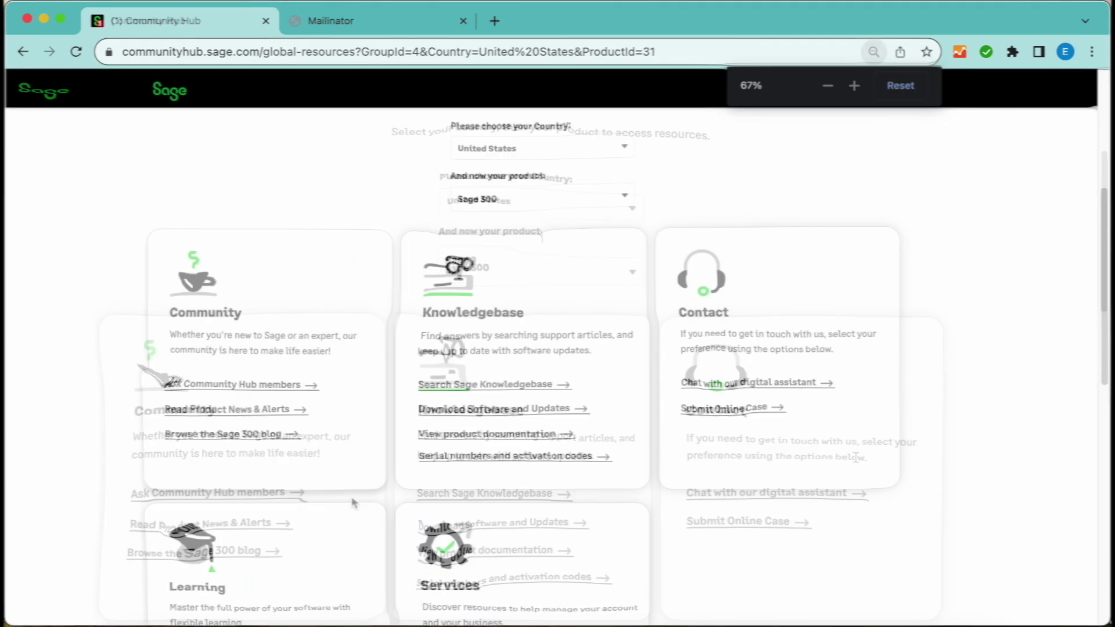
{"action": "scroll", "coordinate": [357, 493], "scroll_direction": "down", "scroll_amount": 5}
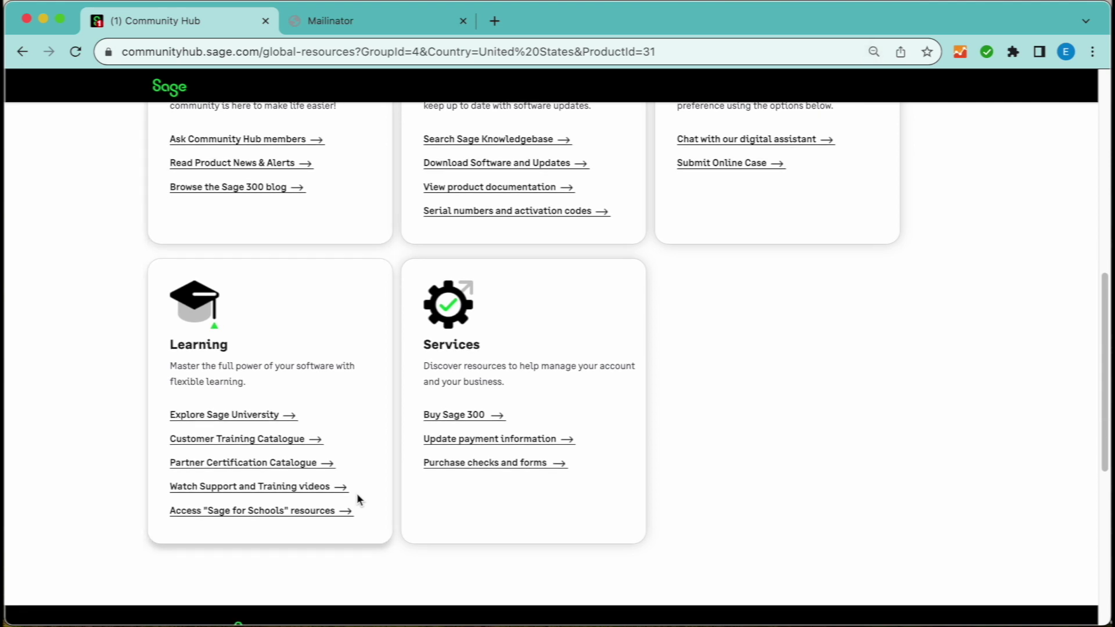
{"action": "scroll", "coordinate": [357, 493], "scroll_direction": "up", "scroll_amount": 10}
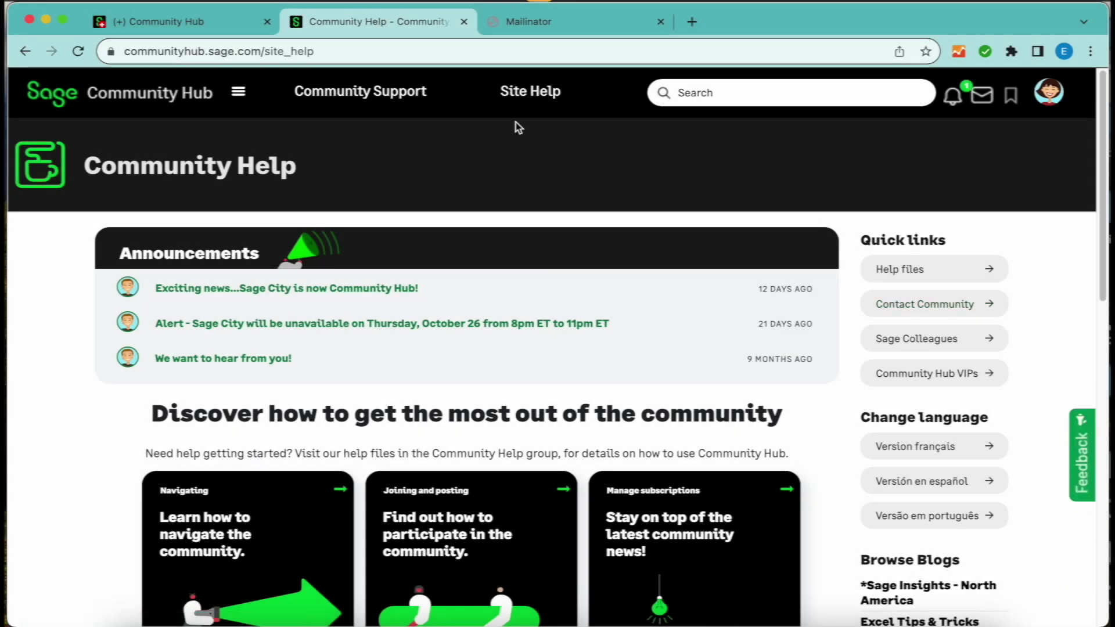
Read the Reporting Spam / Abuse help article, then go back to Site Help
{"action": "left_click", "coordinate": [908, 271]}
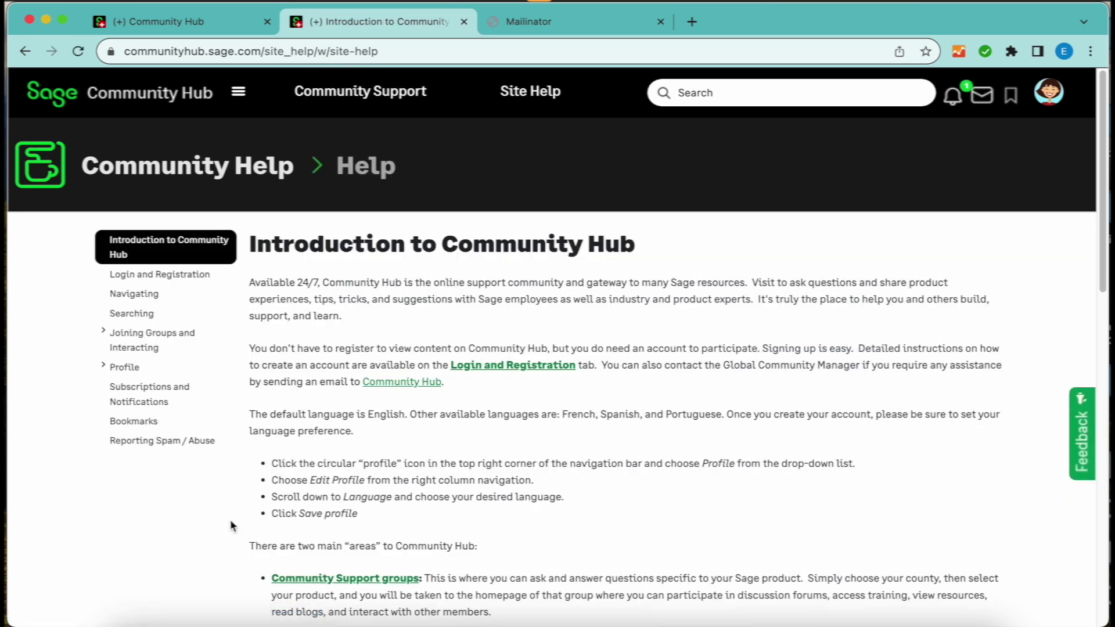
{"action": "left_click", "coordinate": [184, 451]}
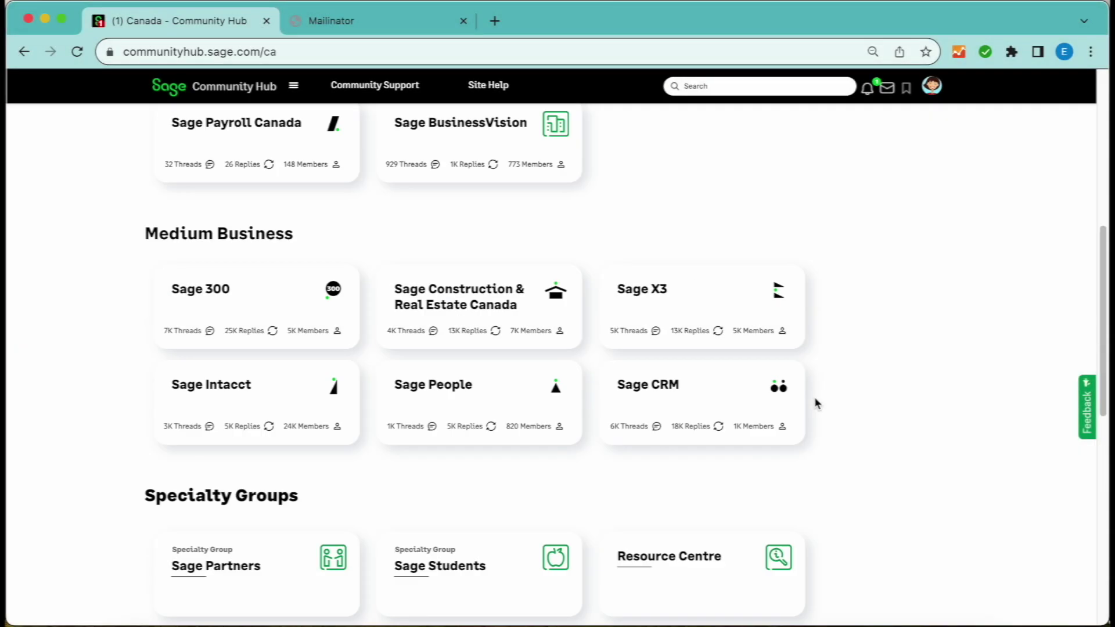
{"action": "scroll", "coordinate": [815, 396], "scroll_direction": "up", "scroll_amount": 10}
{"action": "left_click", "coordinate": [488, 88]}
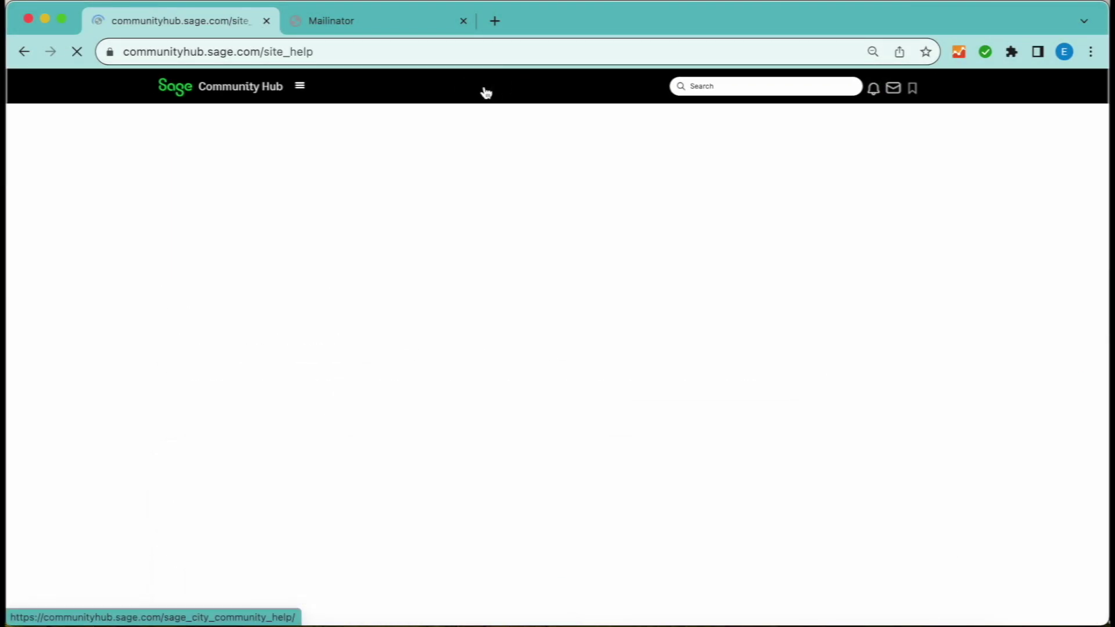